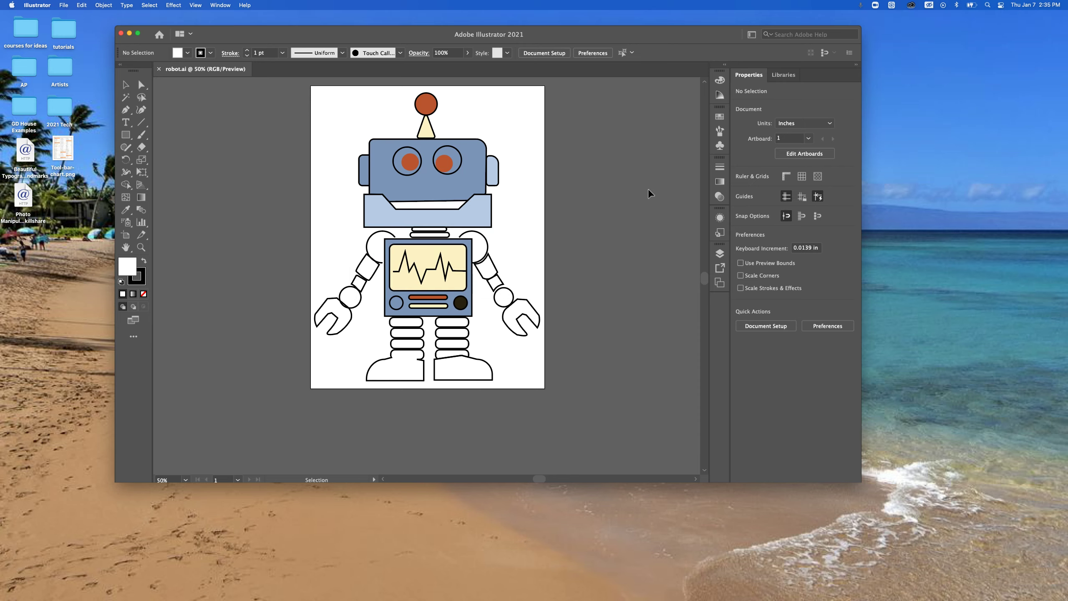
- Create a new Letter-size document named Robot, agreeing to update the missing links
mouse_move(615, 40)
mouse_down()
mouse_move(619, 70)
mouse_move(622, 36)
mouse_up()
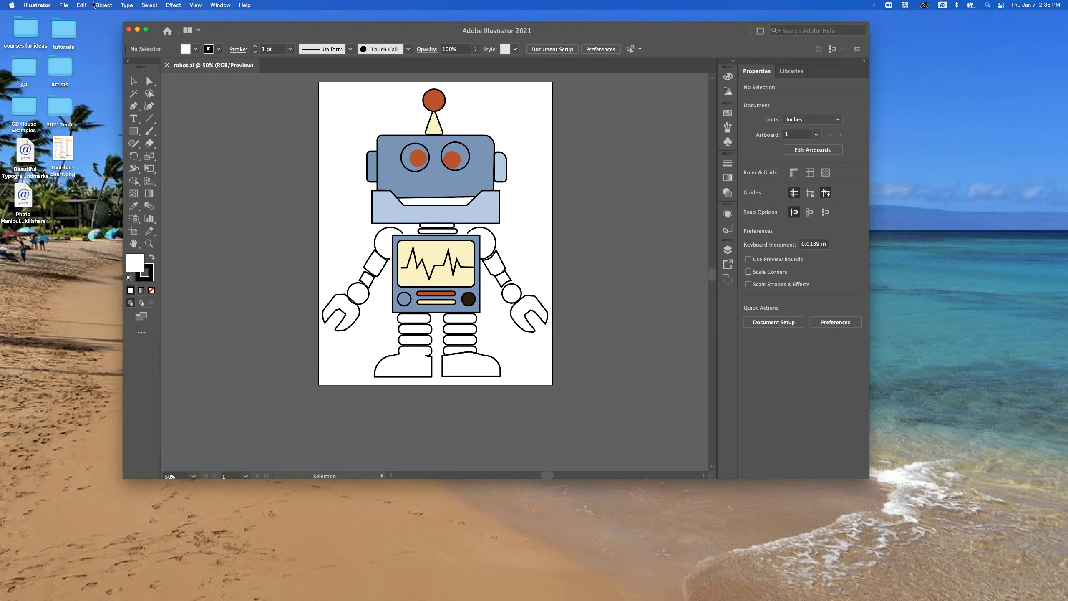
click(63, 5)
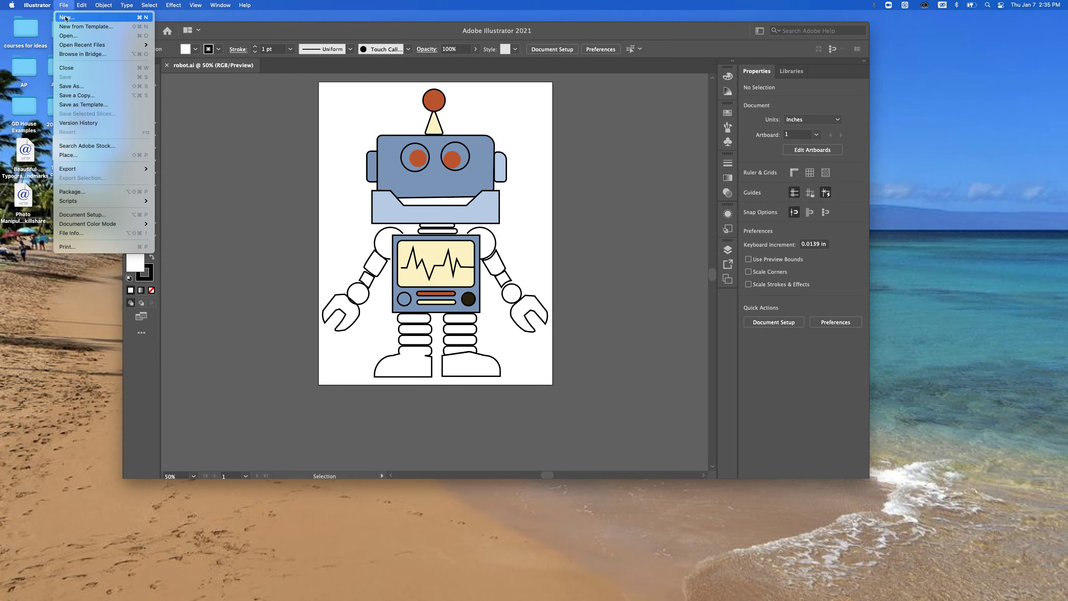
click(66, 18)
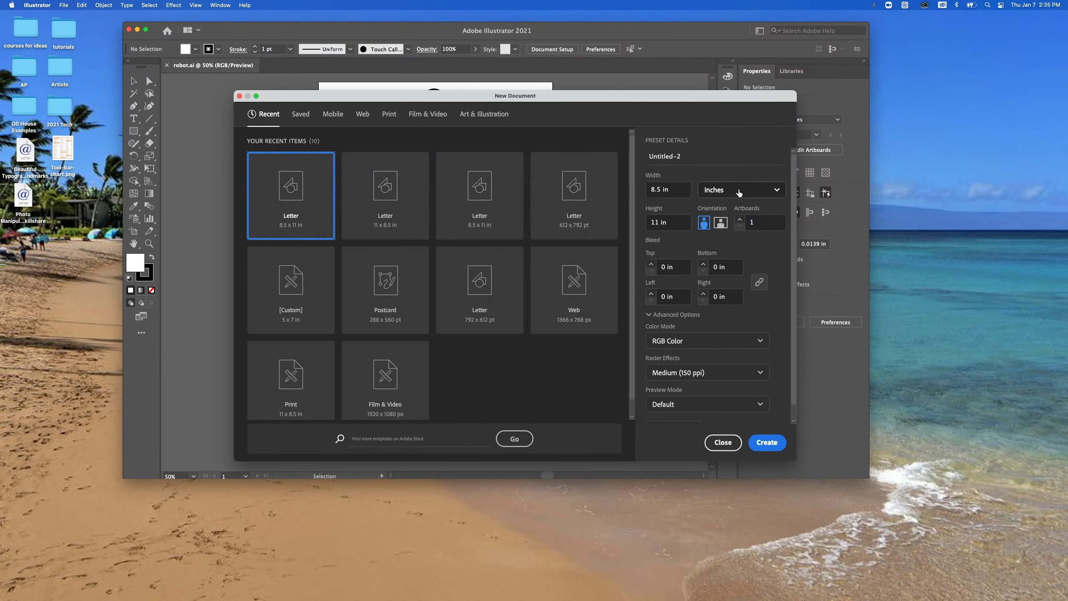
drag(682, 157, 657, 142)
text(Robot)
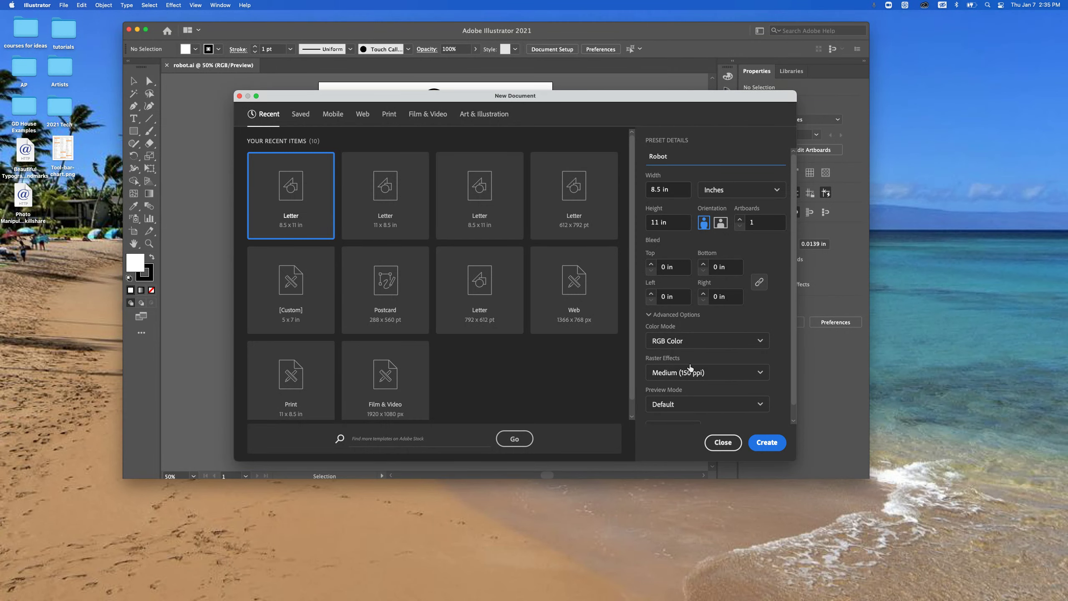
click(767, 442)
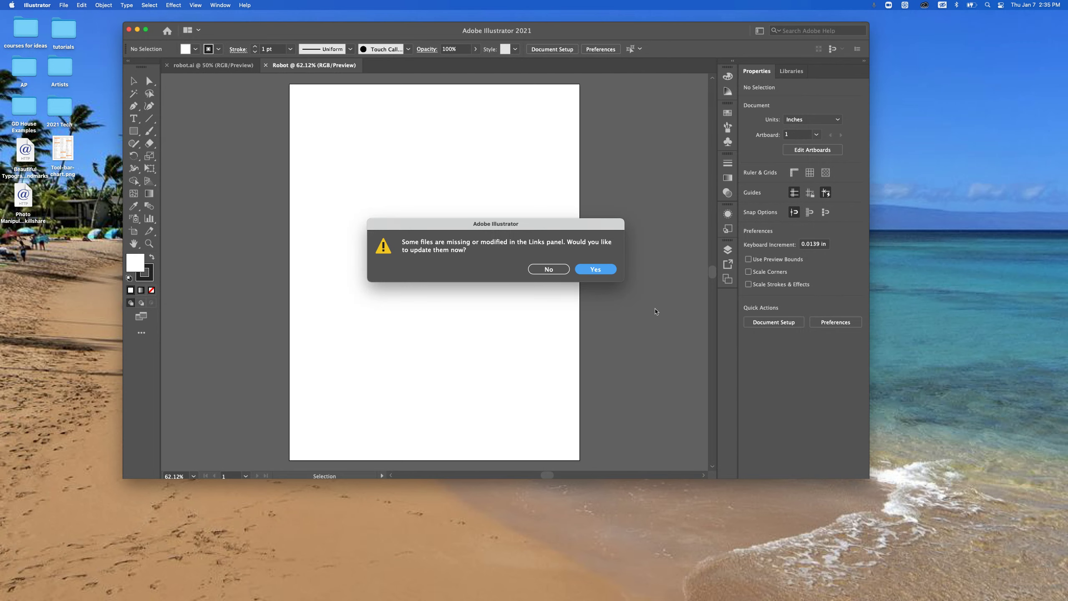
click(595, 269)
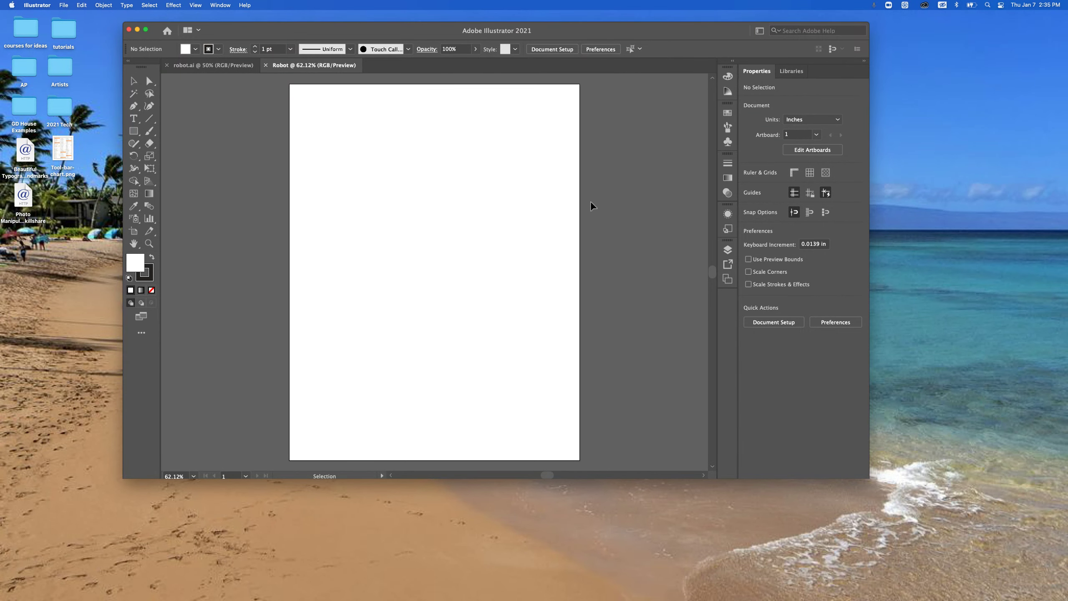
- Look over the stroke colour swatches, leaving the stroke colour unchanged
click(218, 49)
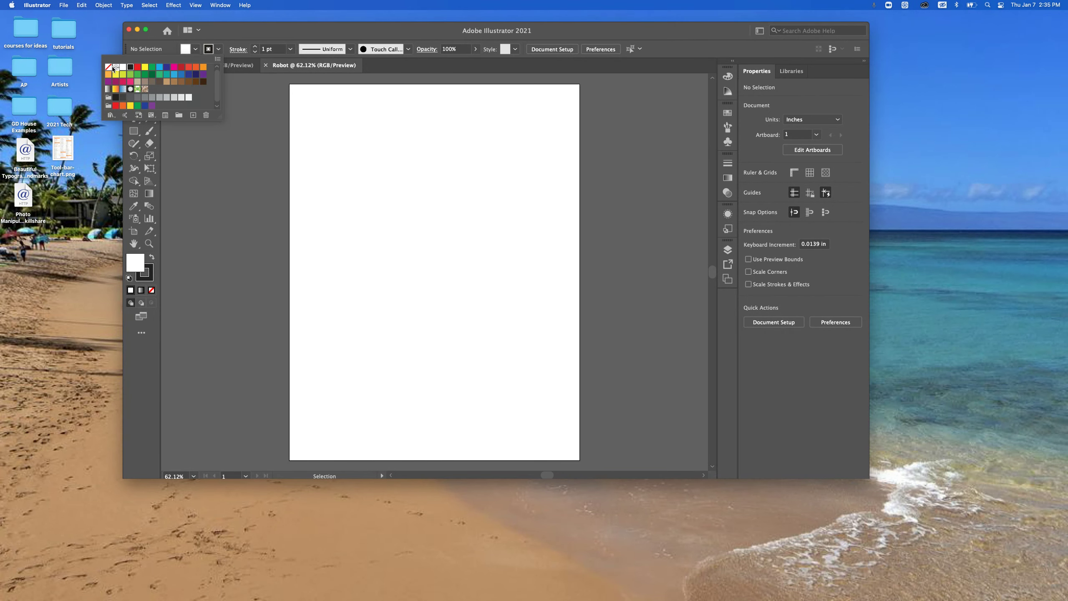
click(234, 177)
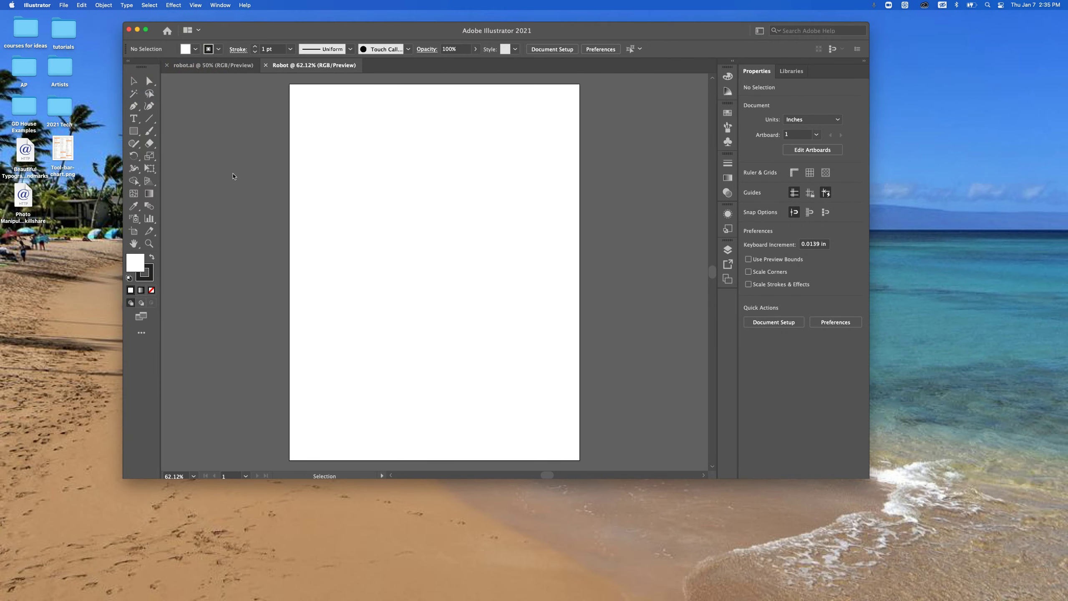
click(65, 5)
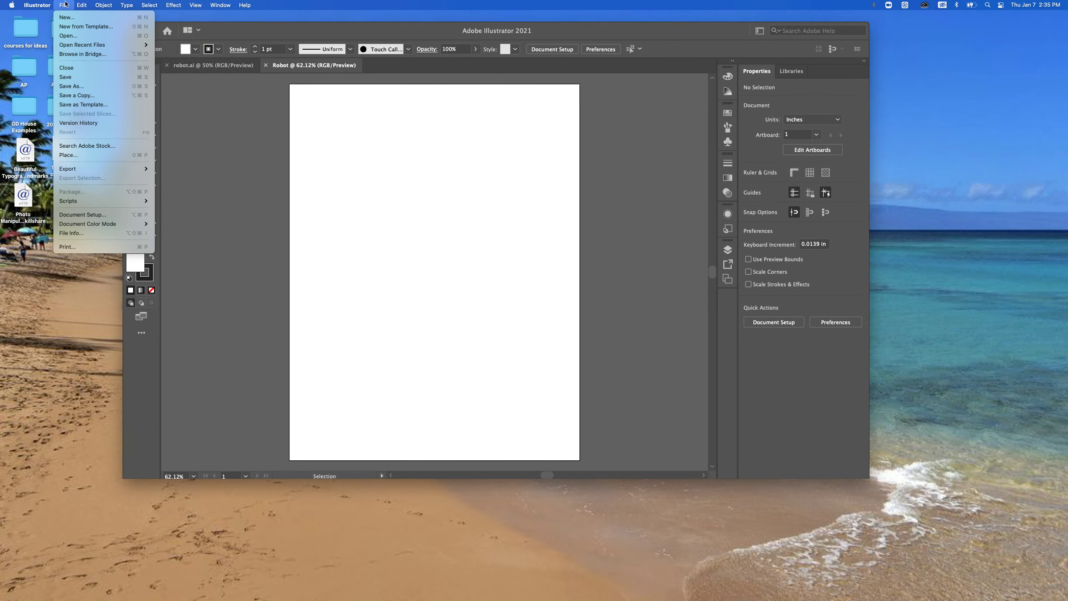
- Place the robot line-drawing JPG as a linked template and show the Layers panel
click(101, 155)
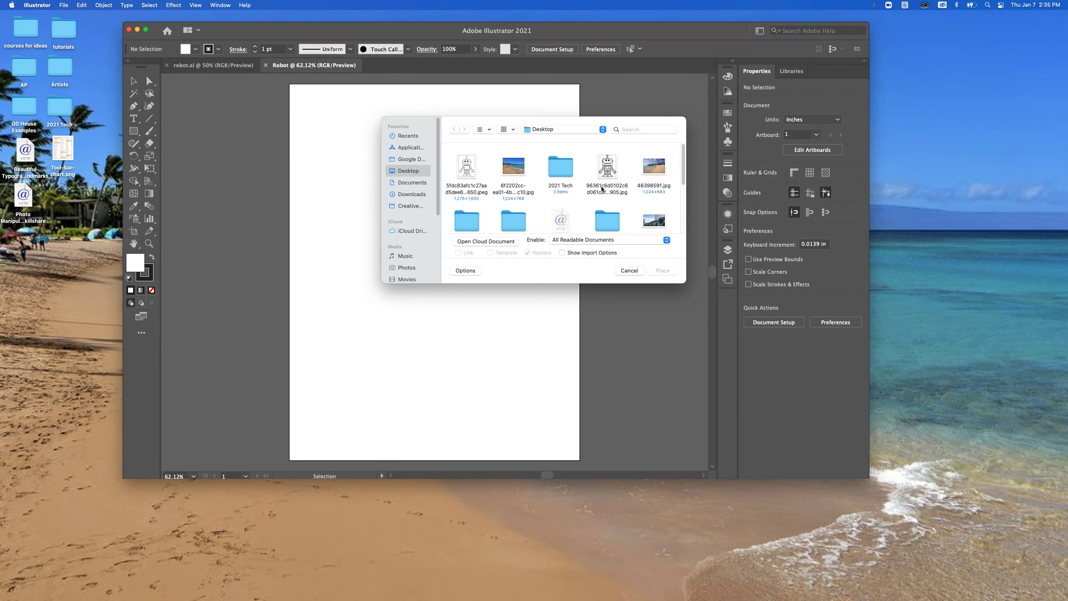
click(608, 170)
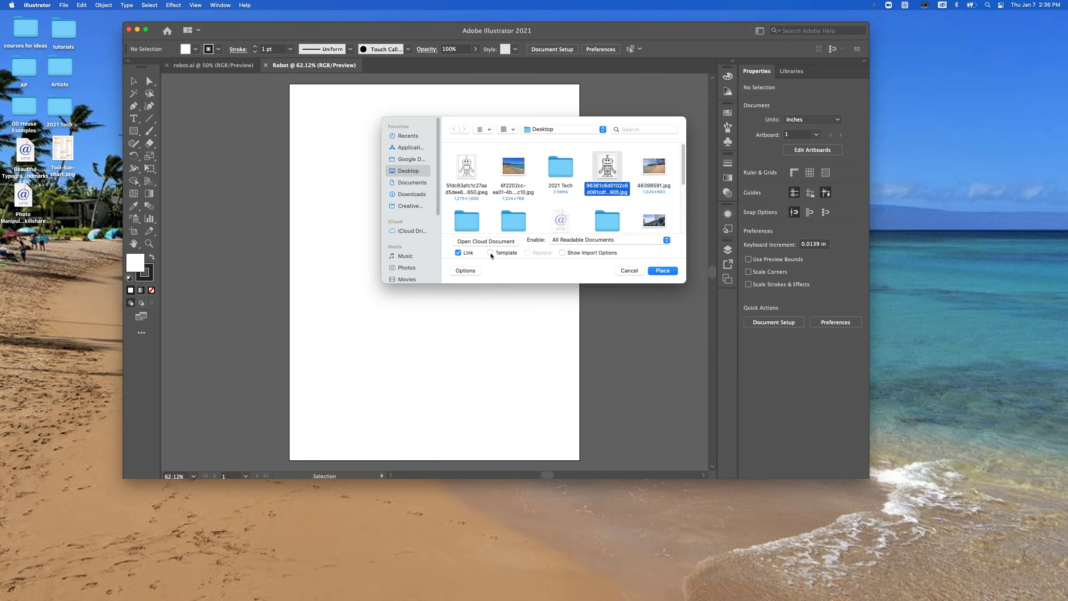
click(655, 272)
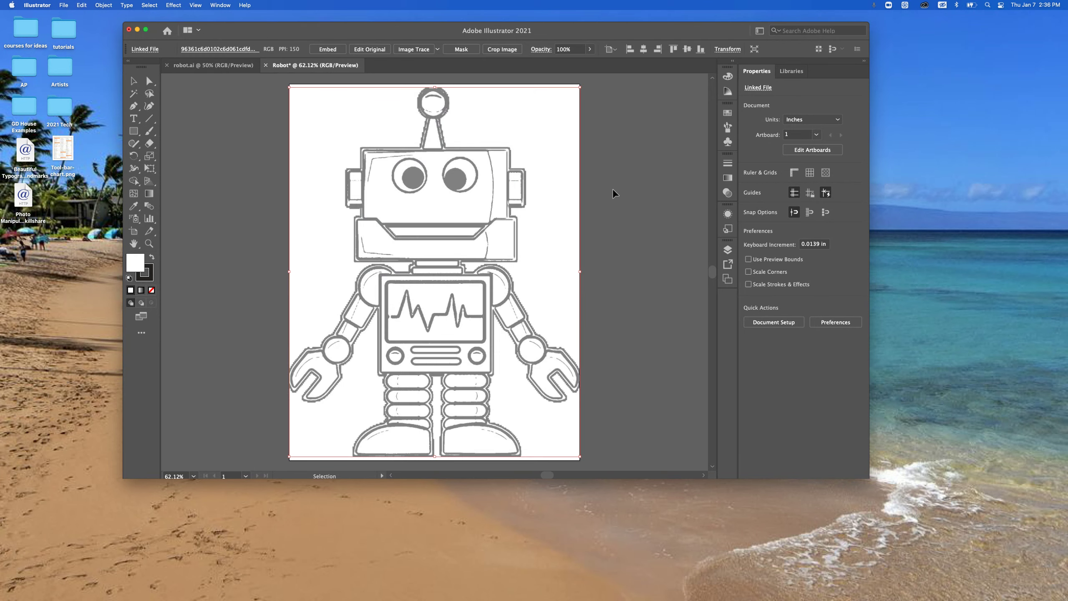
click(729, 250)
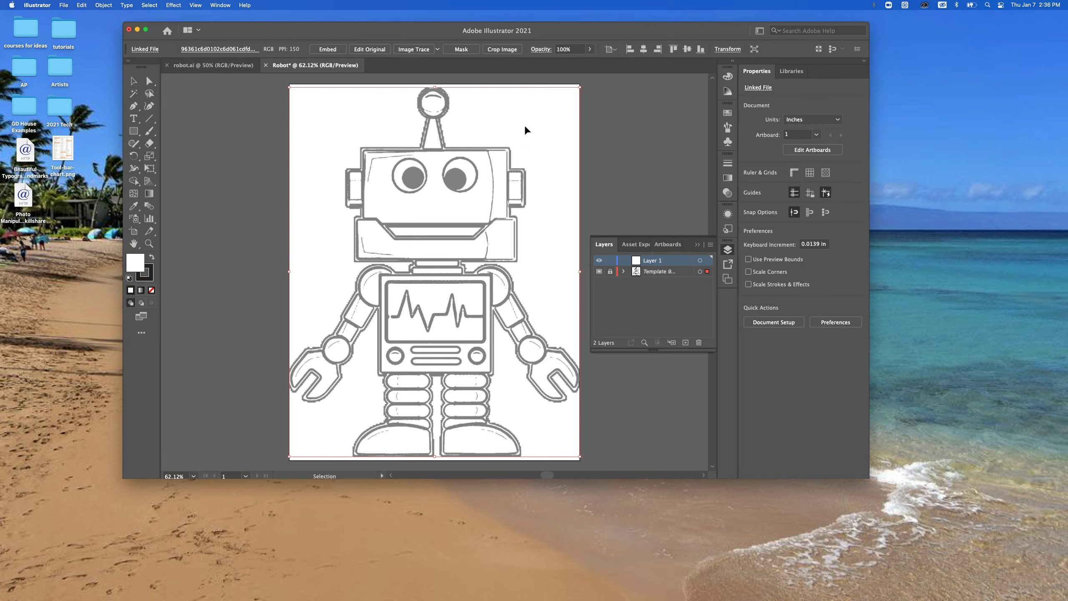
- Make Layer 1 active above the Template layer, check workspace options, and collapse the Layers panel
click(660, 122)
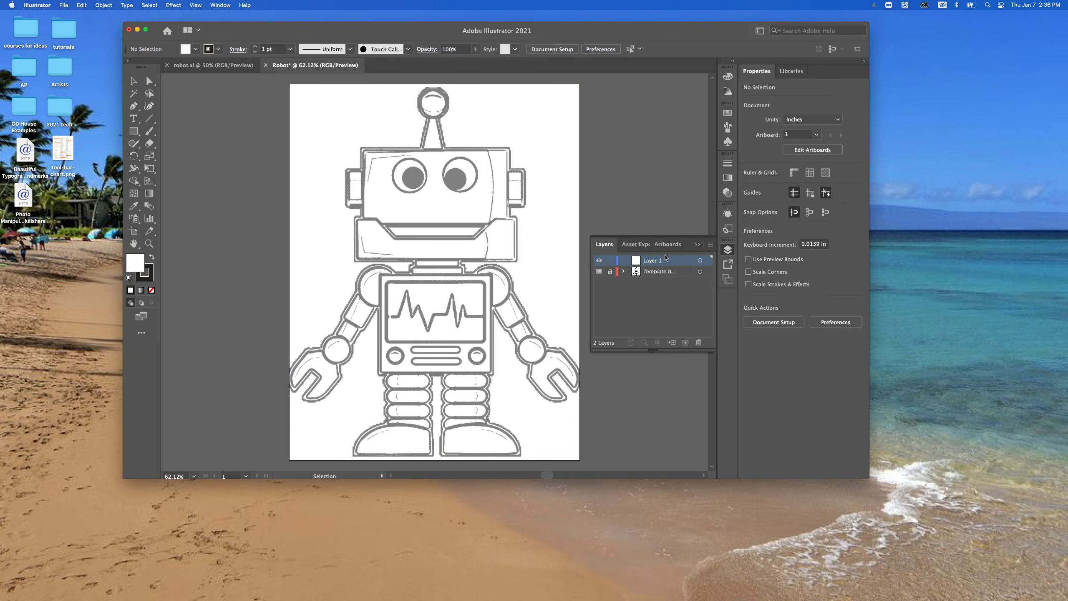
click(650, 274)
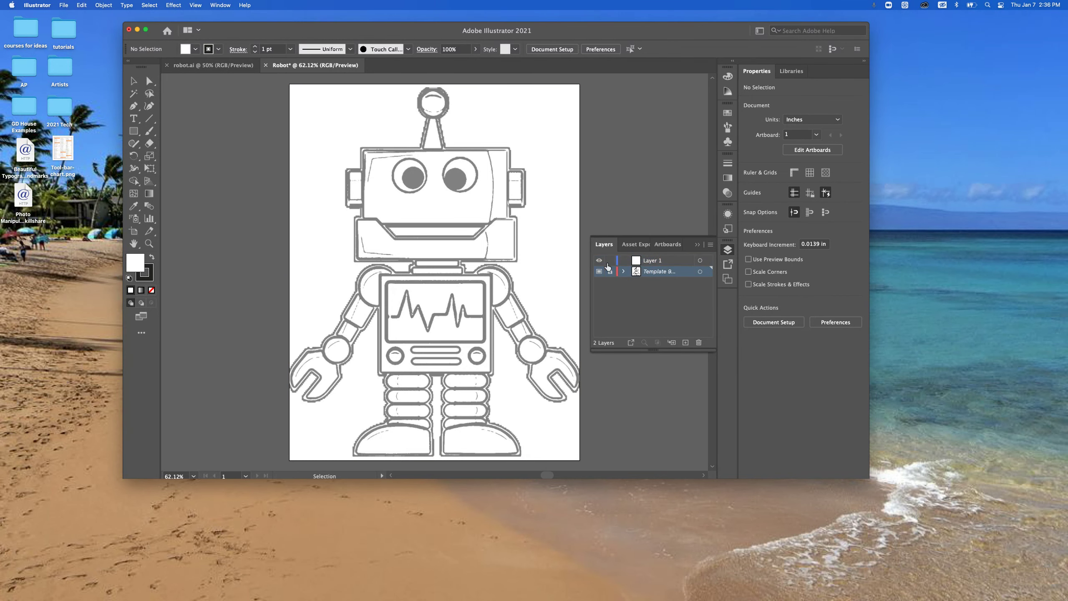
click(639, 260)
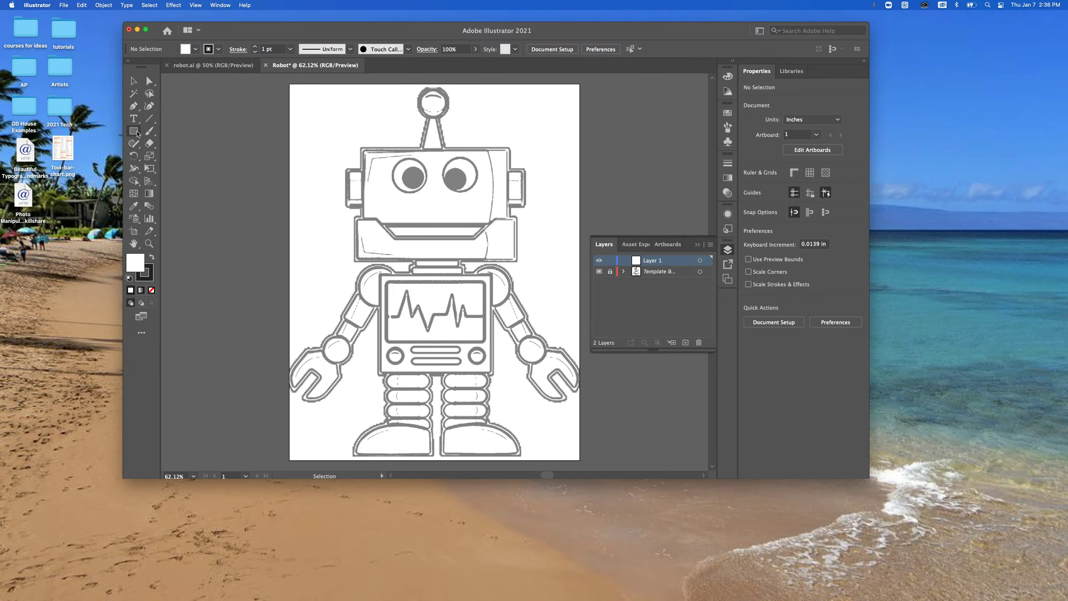
click(213, 5)
mouse_move(218, 51)
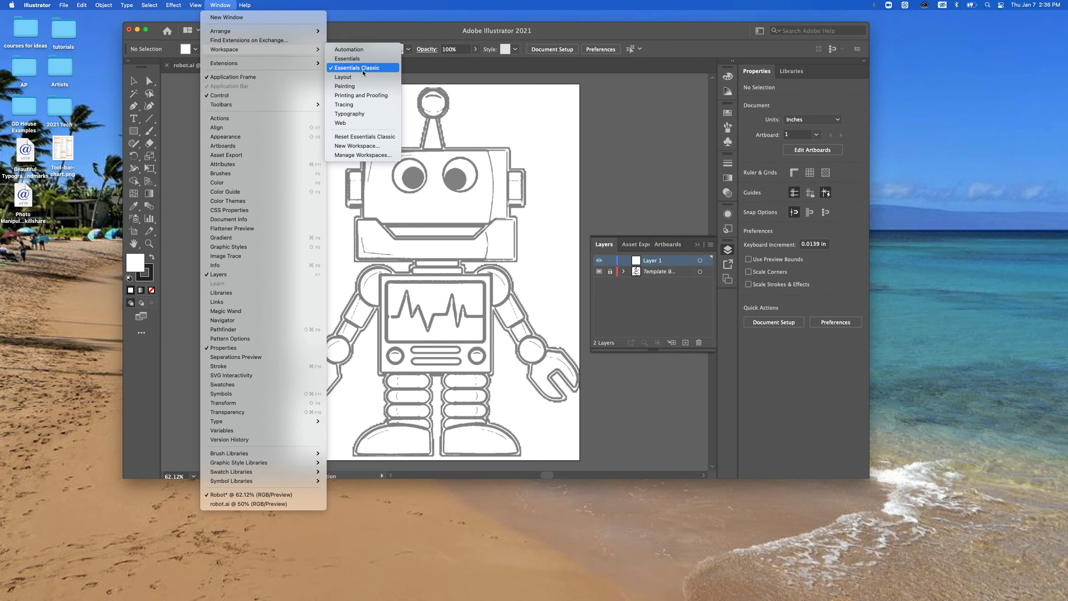
click(179, 121)
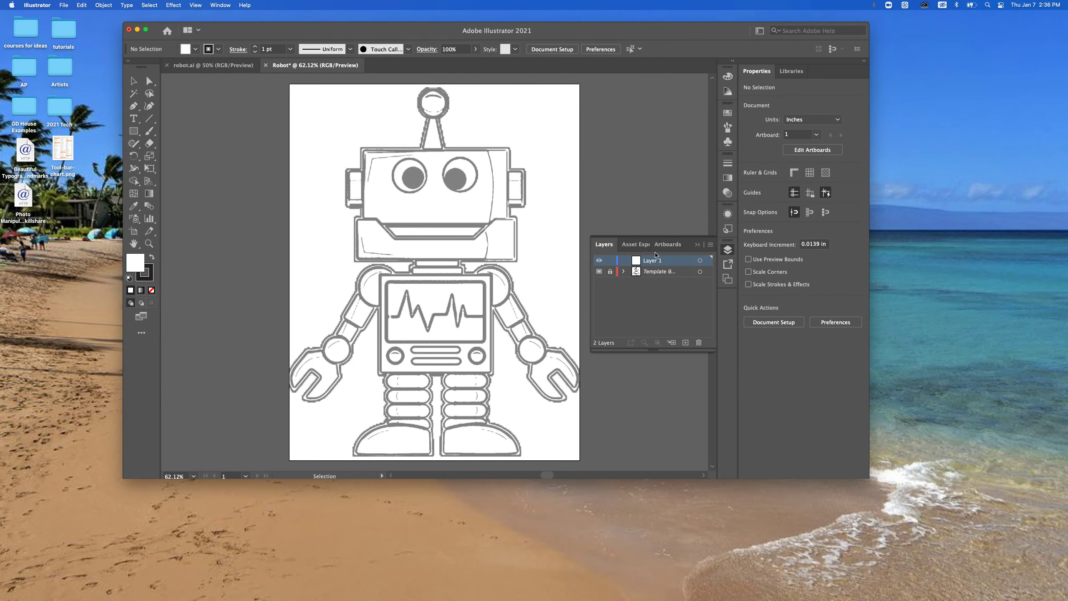
click(600, 245)
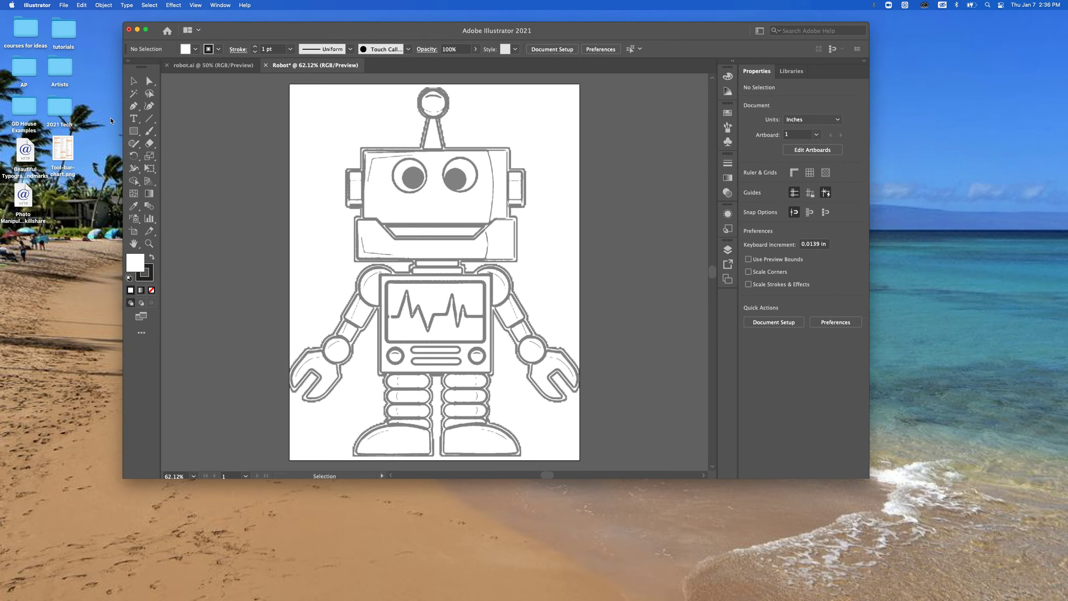
- Set fill to none with a heavier stroke and trace the head with a rectangle
click(134, 132)
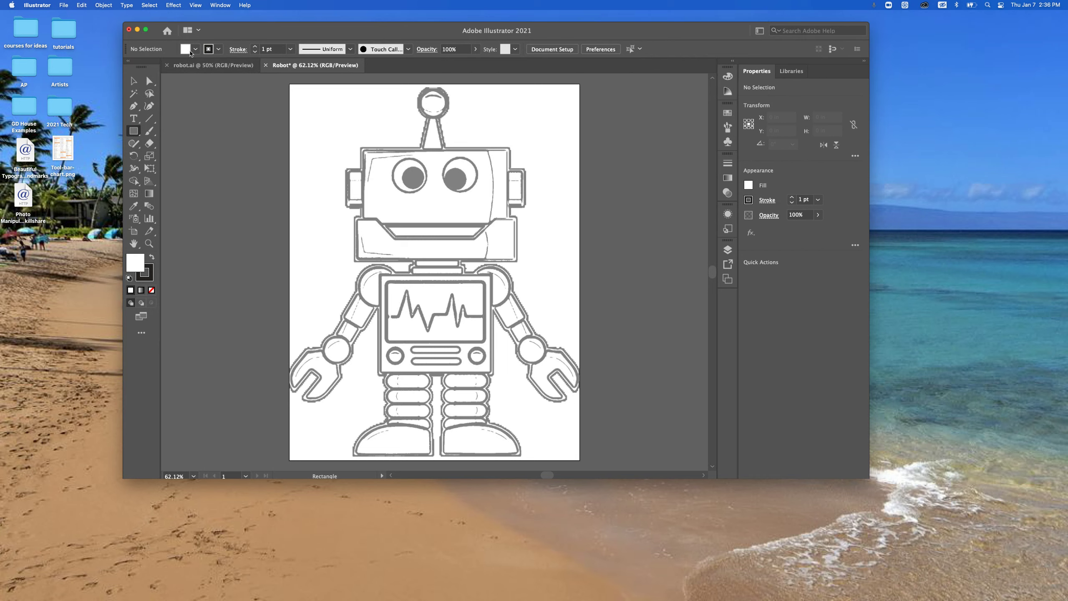
click(195, 49)
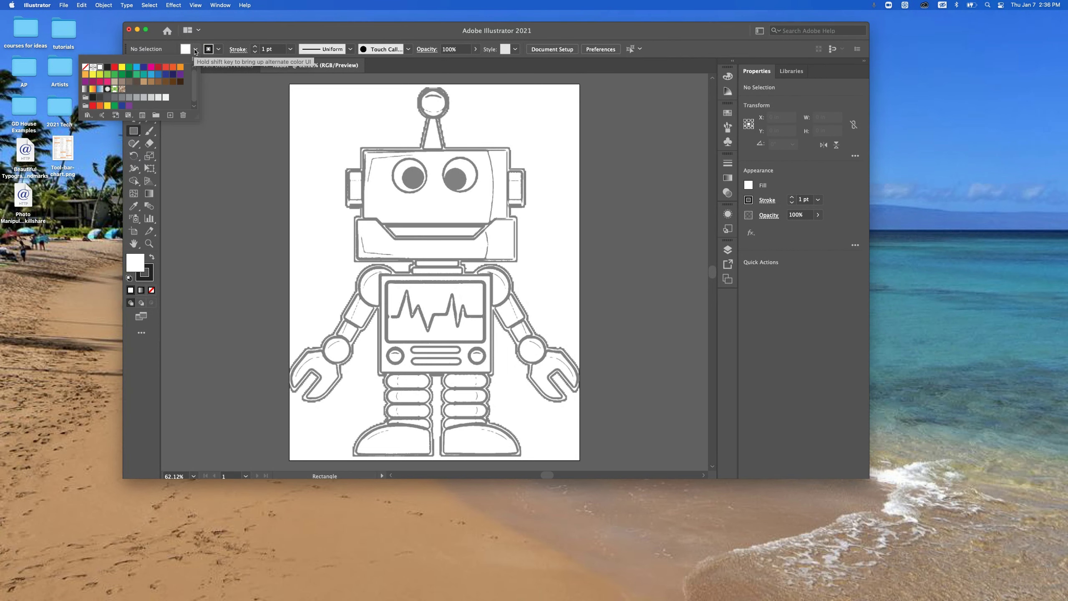
click(85, 68)
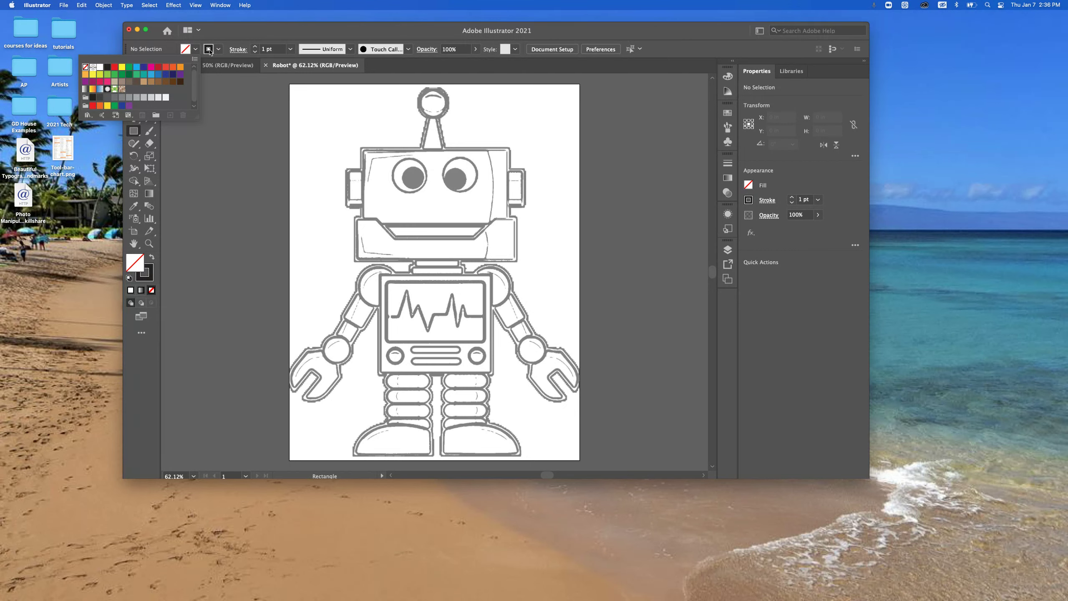
click(255, 49)
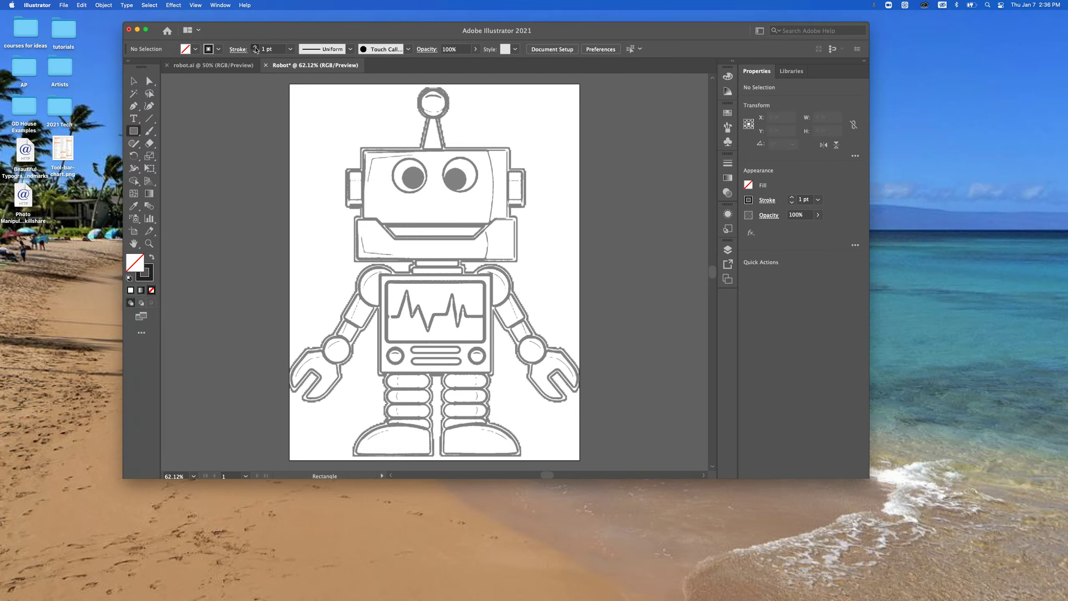
click(256, 49)
click(256, 48)
click(256, 49)
drag(363, 148, 508, 222)
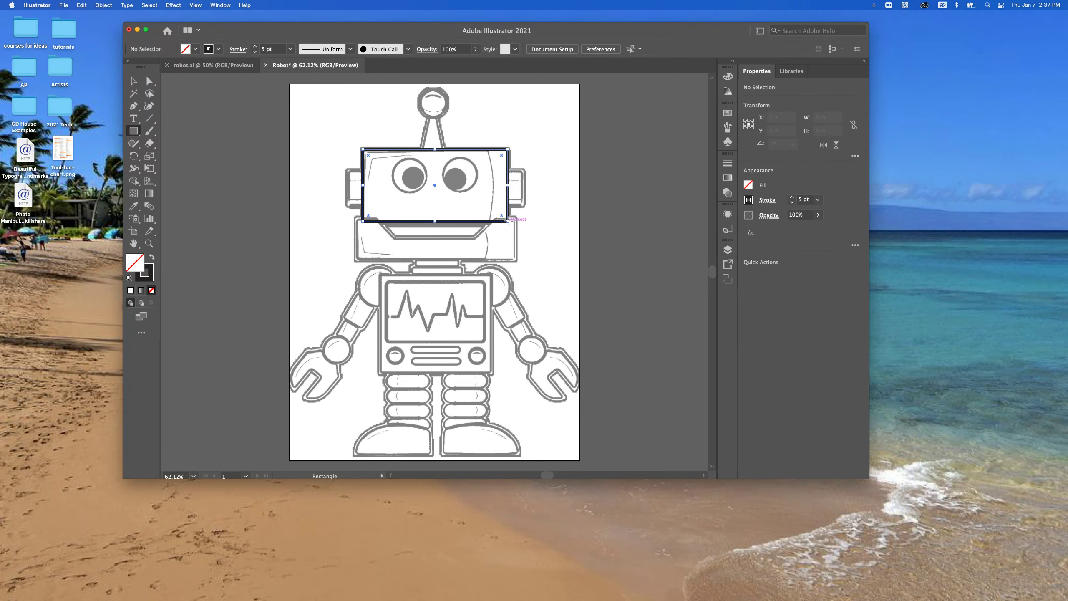
- Trace the left ear with a small rectangle
click(138, 83)
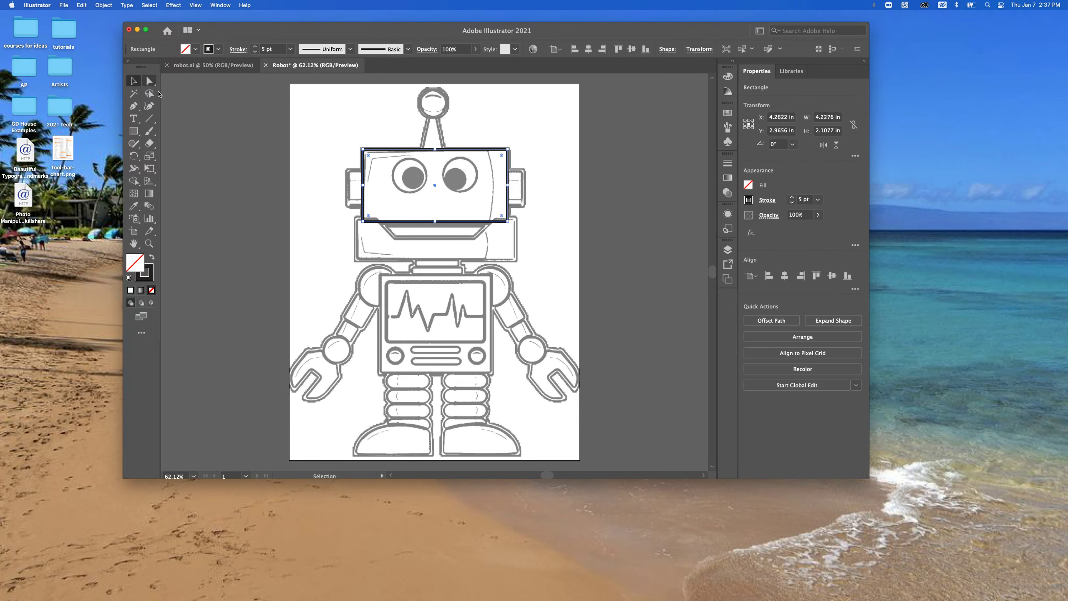
click(289, 168)
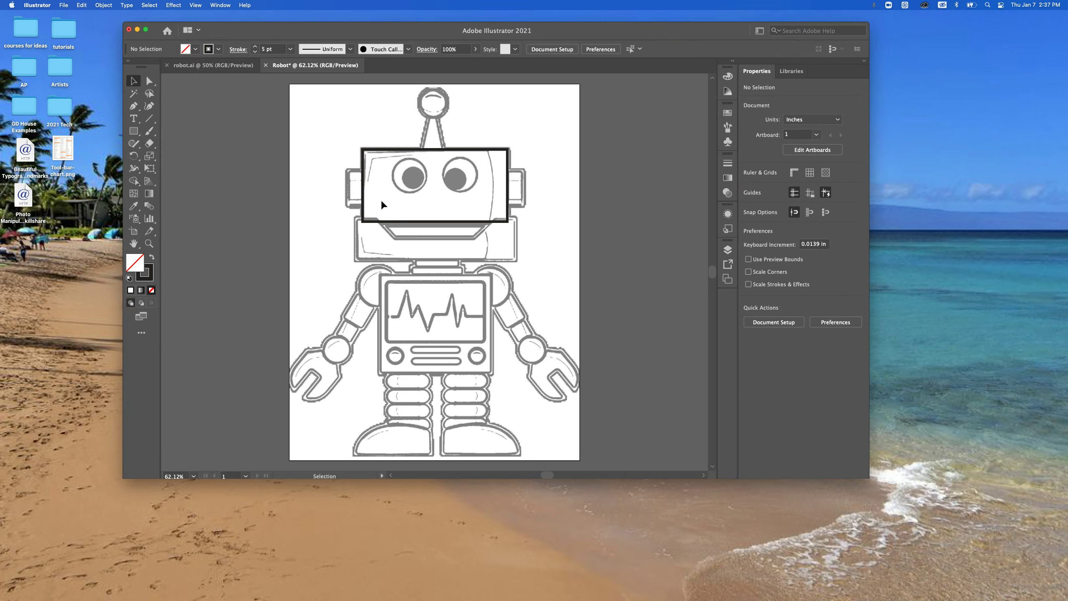
click(133, 131)
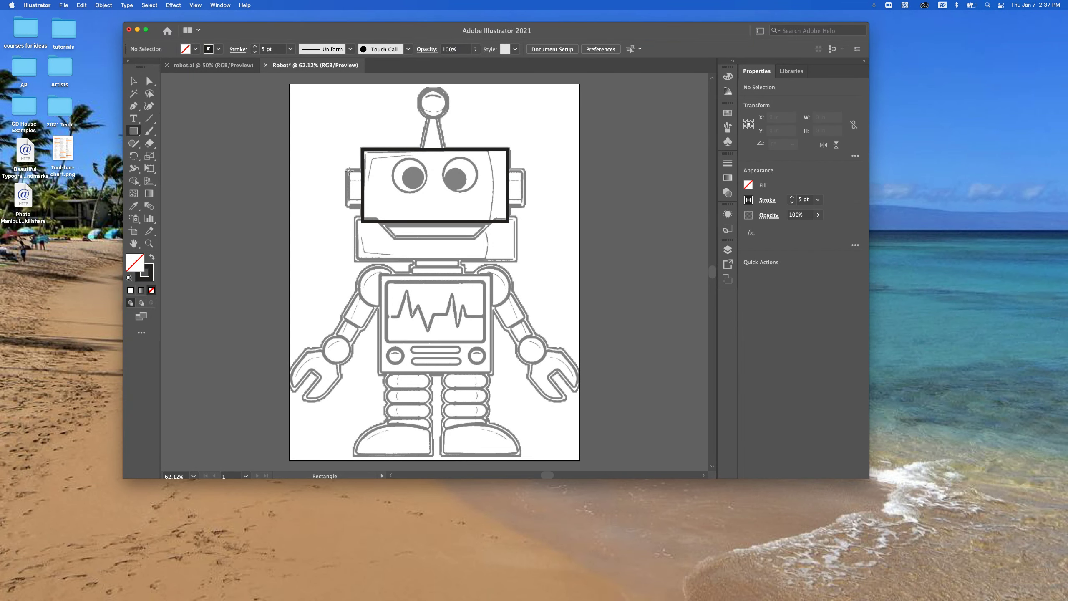
drag(347, 171, 363, 208)
- Option-drag a copy of the left-ear rectangle across onto the right ear
key(v)
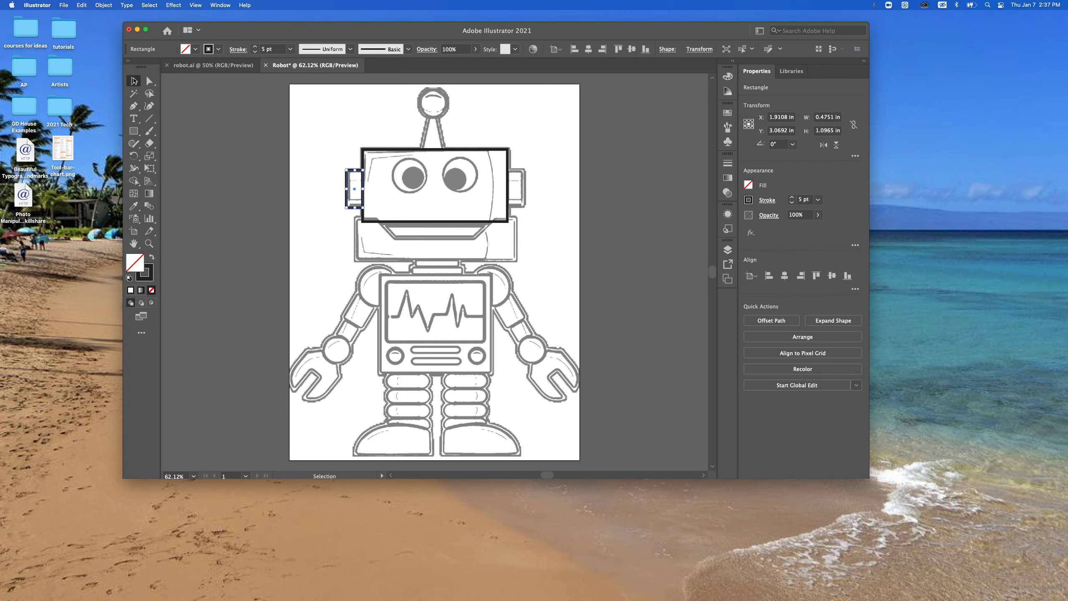
click(328, 143)
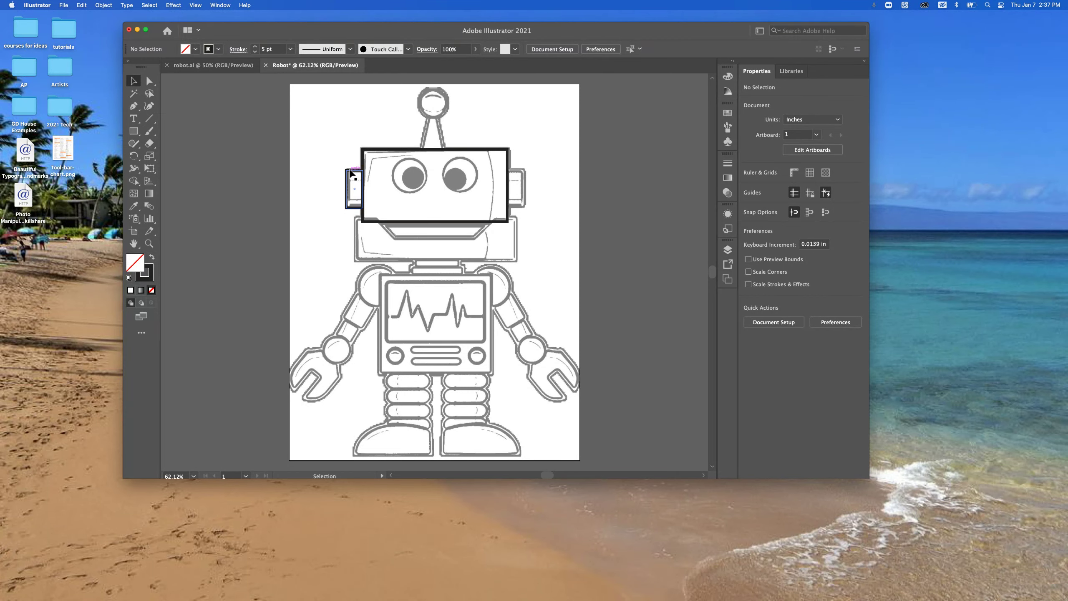
drag(350, 172, 513, 172)
click(534, 142)
click(133, 131)
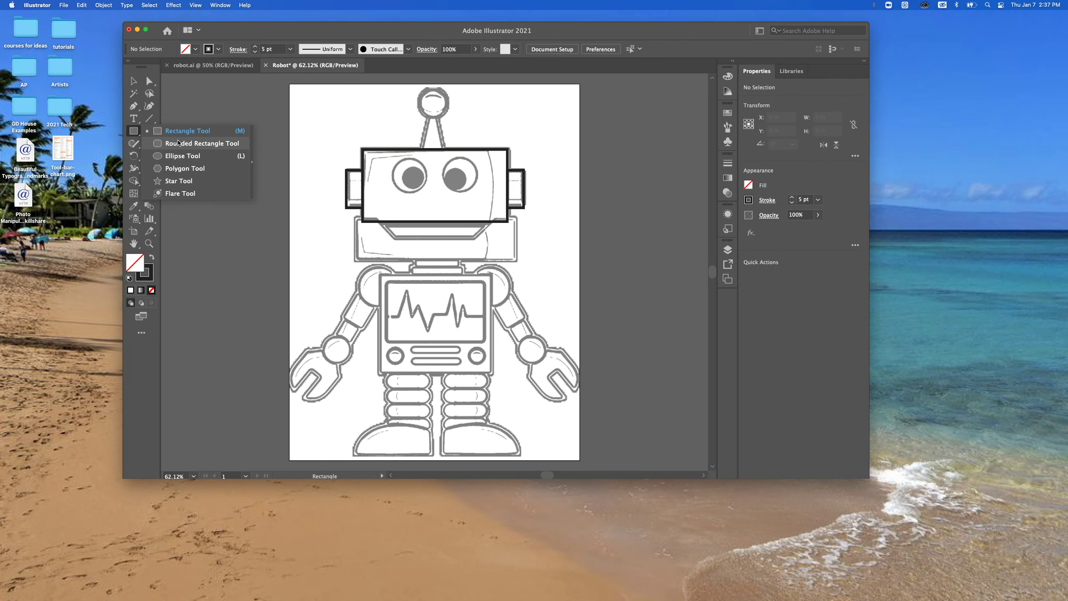
- Create a triangle with the Star tool set to 3 points
click(179, 181)
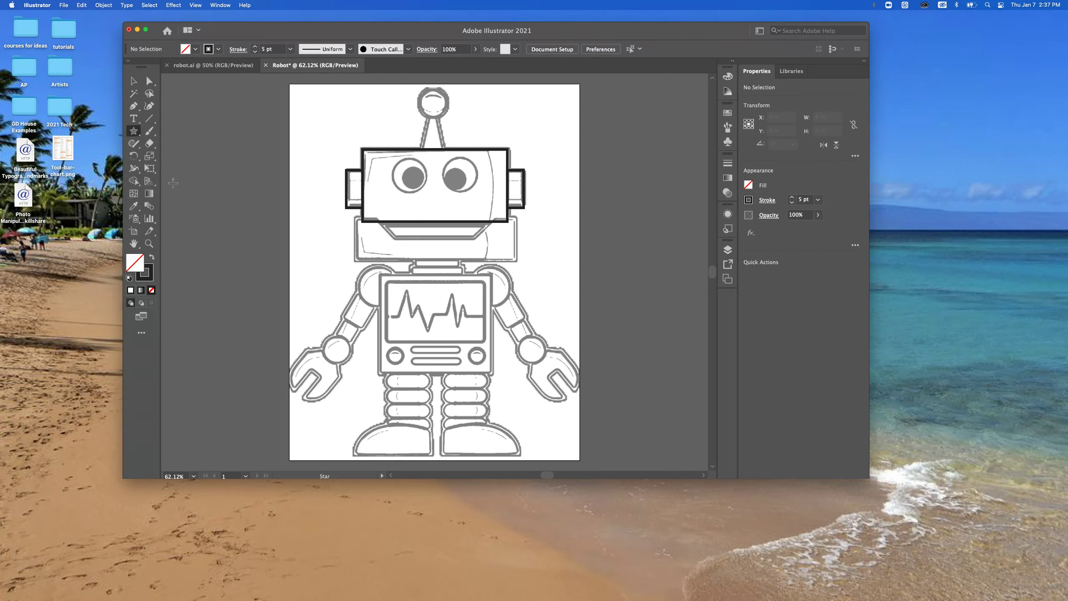
click(133, 134)
click(291, 129)
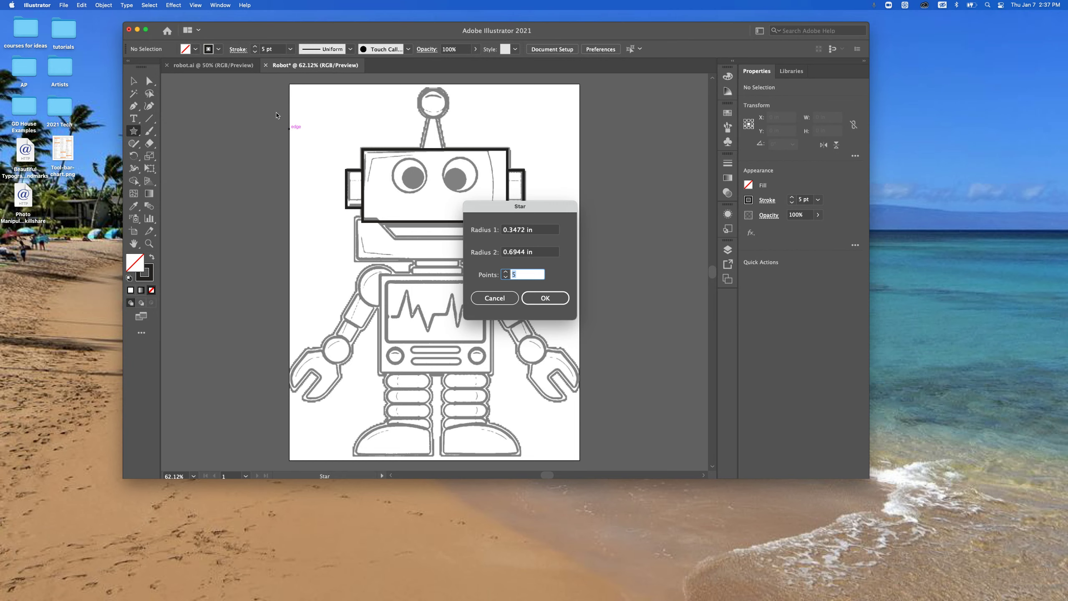
click(506, 278)
click(505, 277)
click(543, 298)
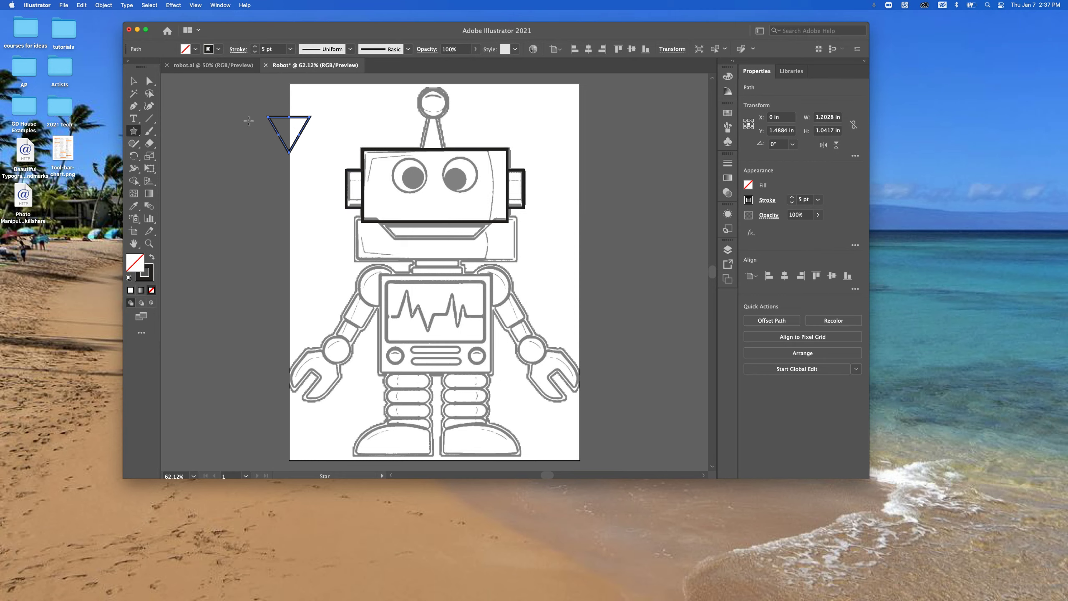
- Rotate the triangle so its point faces up over the antenna stem
click(133, 82)
drag(311, 111, 328, 126)
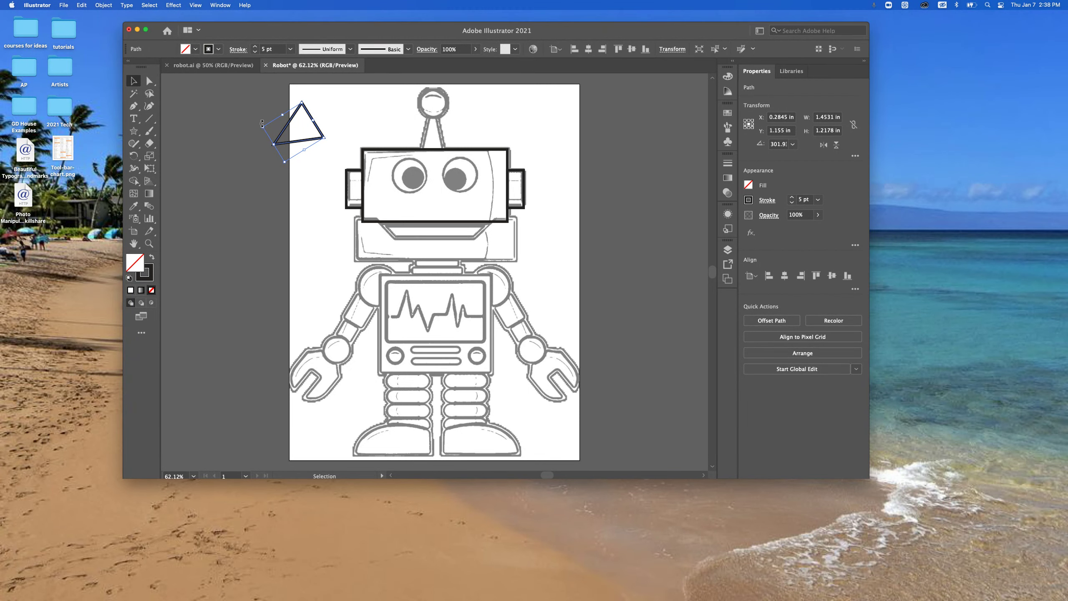
drag(262, 123, 446, 125)
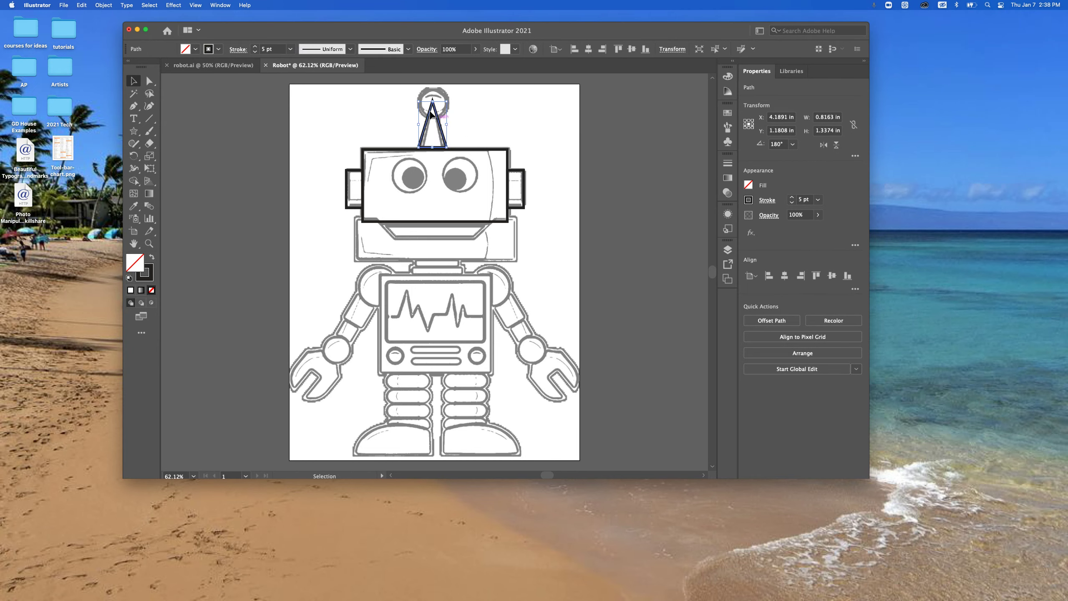
click(363, 114)
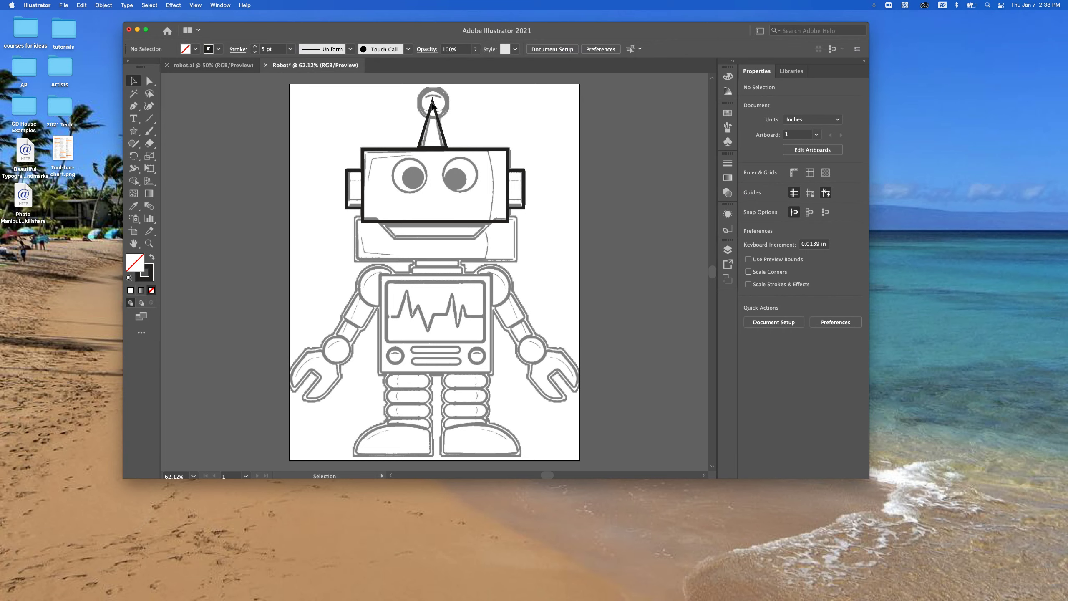
- Trace the left eye with a circle and Option-drag a copy onto the right eye
click(132, 131)
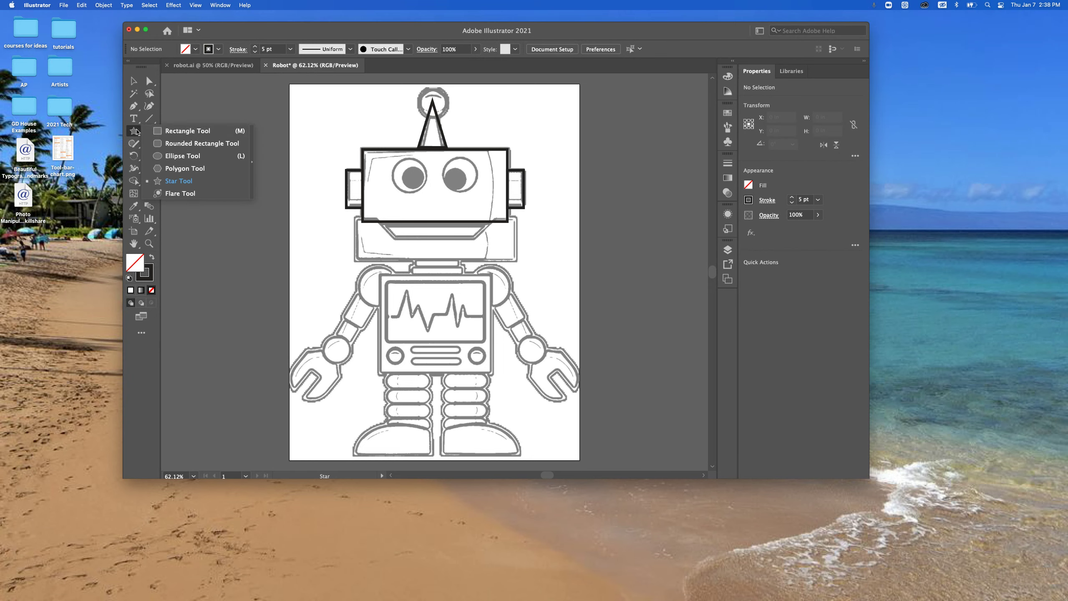
click(183, 157)
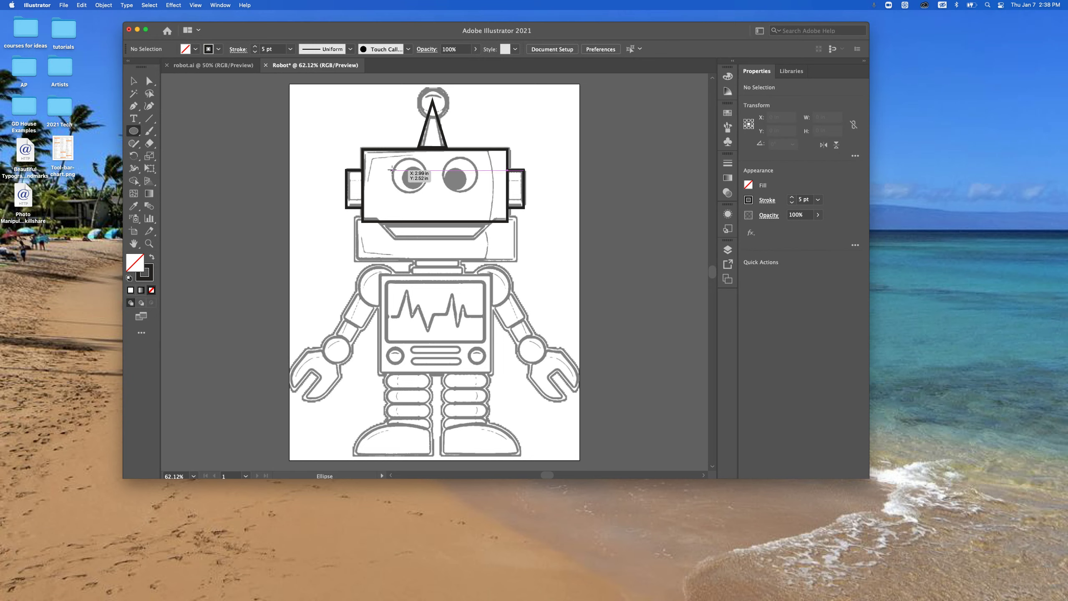
drag(395, 162, 428, 194)
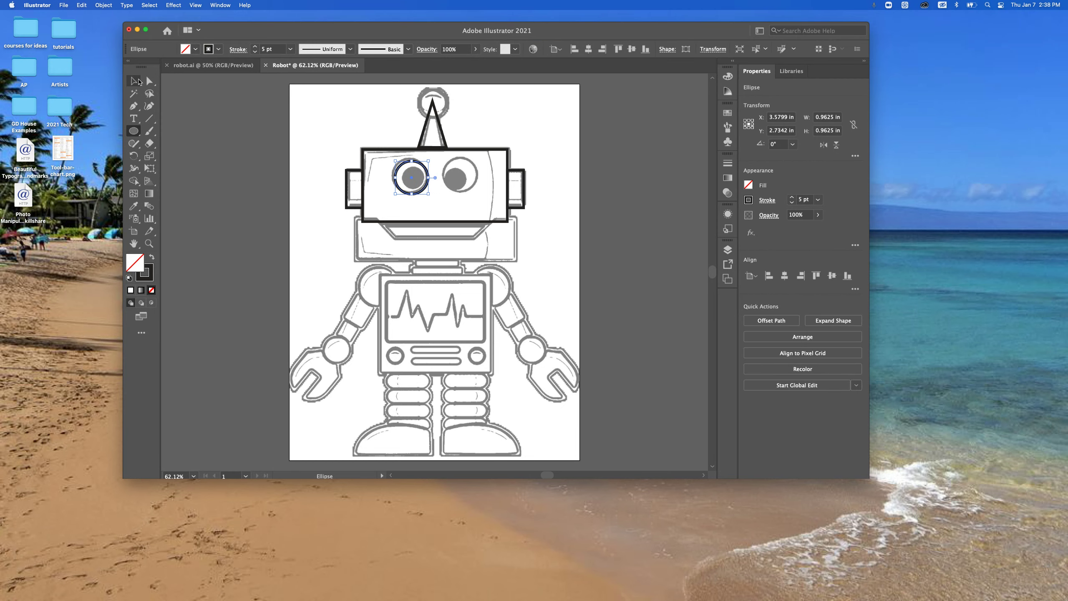
click(134, 81)
drag(401, 193, 400, 191)
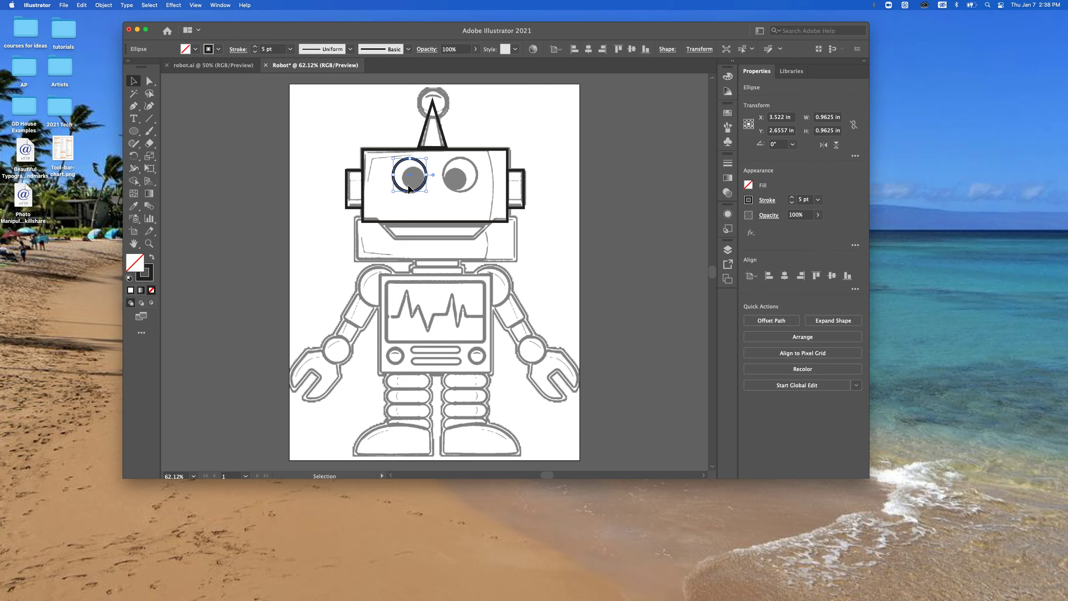
drag(407, 192, 459, 193)
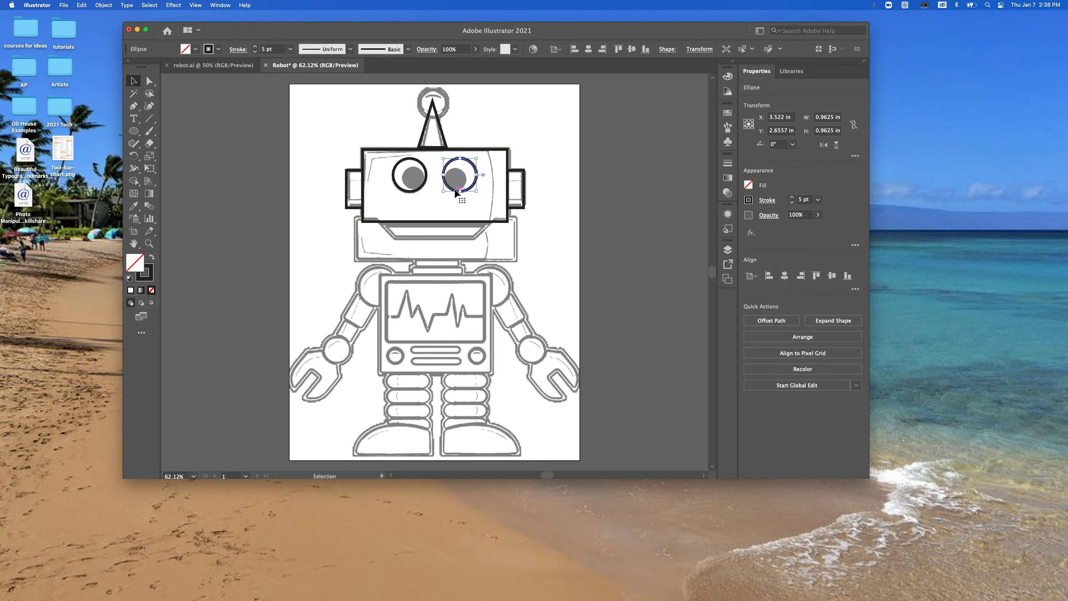
click(503, 105)
- Set the fill to black and draw pupils in both eyes, shrinking the right pupil
click(134, 131)
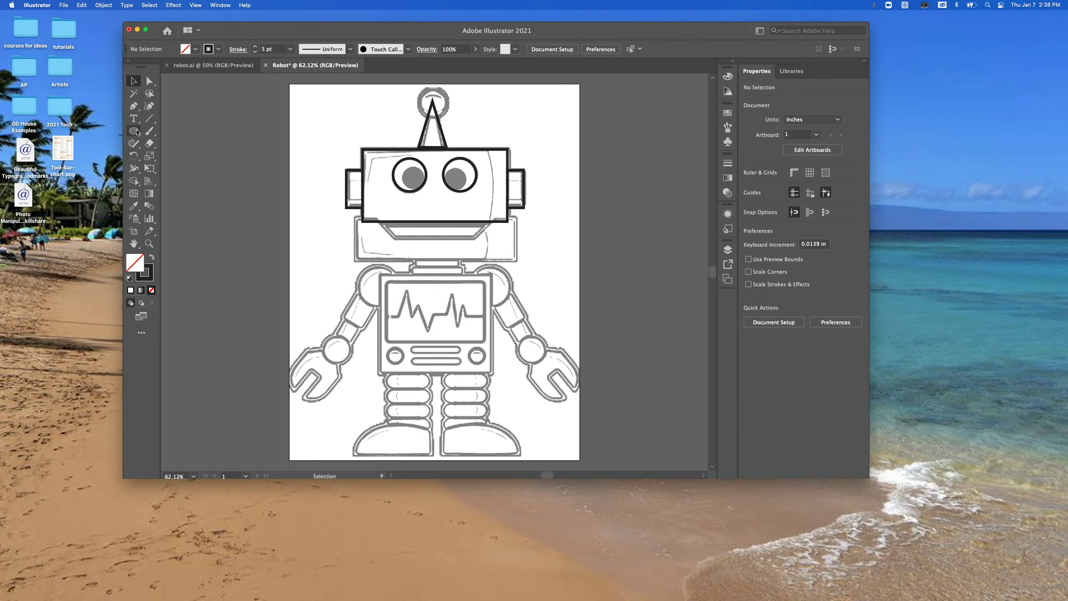
click(197, 52)
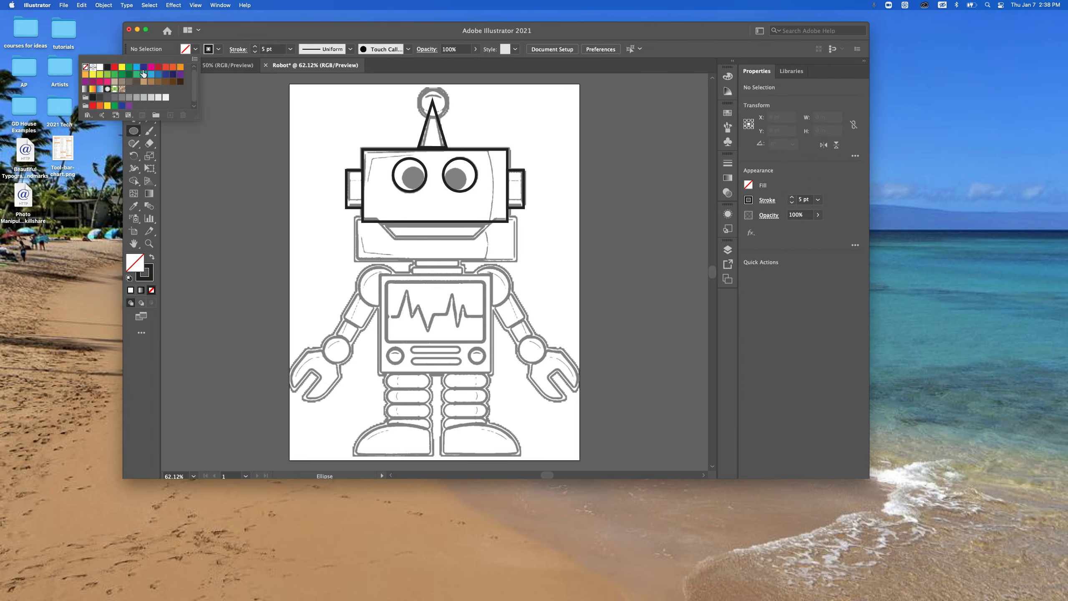
click(119, 76)
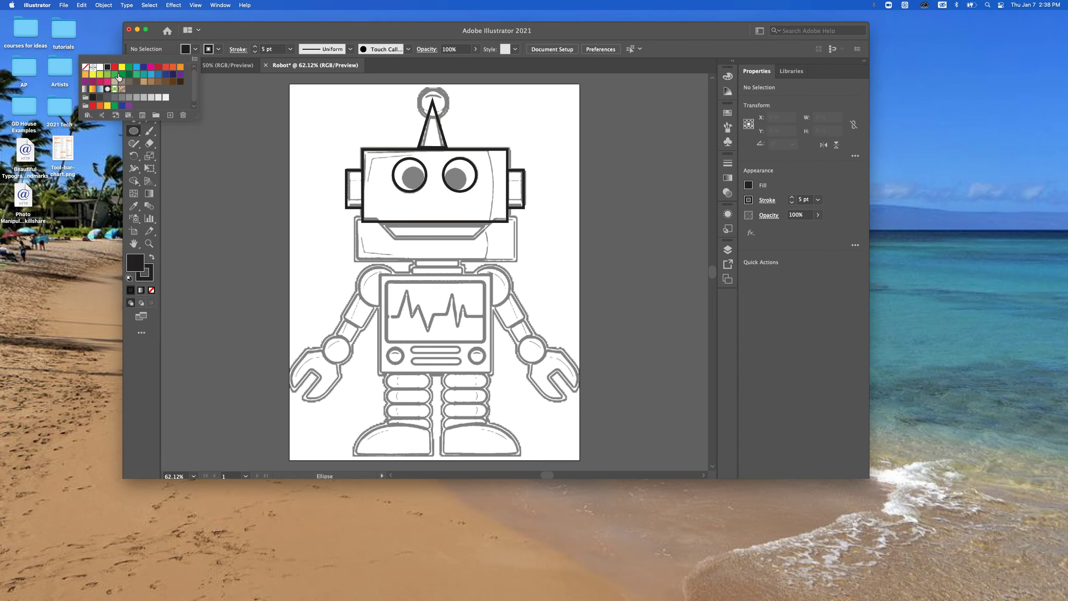
click(414, 180)
drag(408, 172, 407, 168)
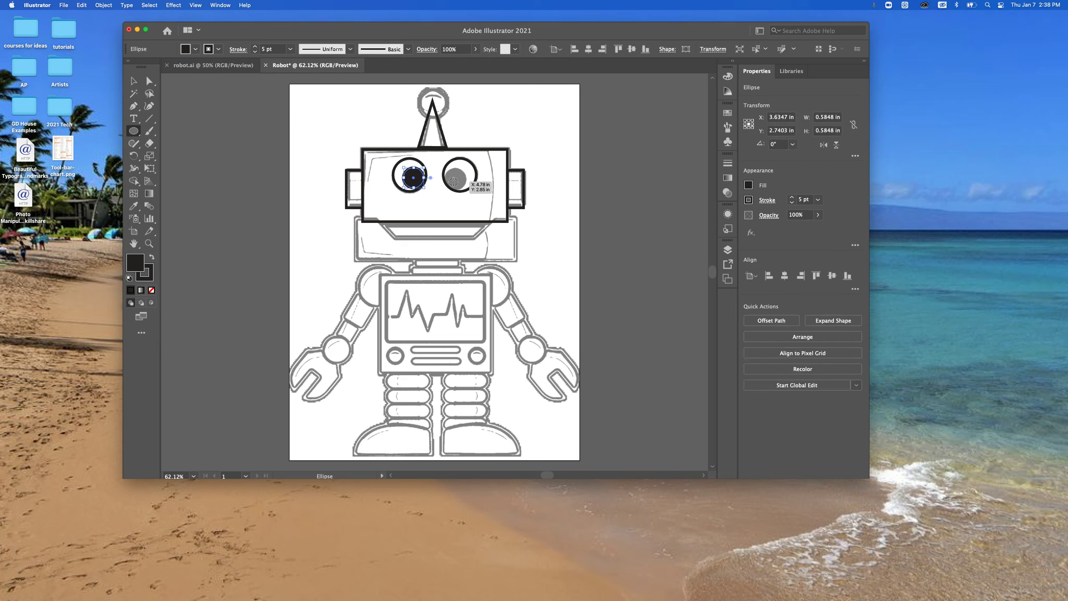
drag(453, 181, 465, 193)
click(133, 81)
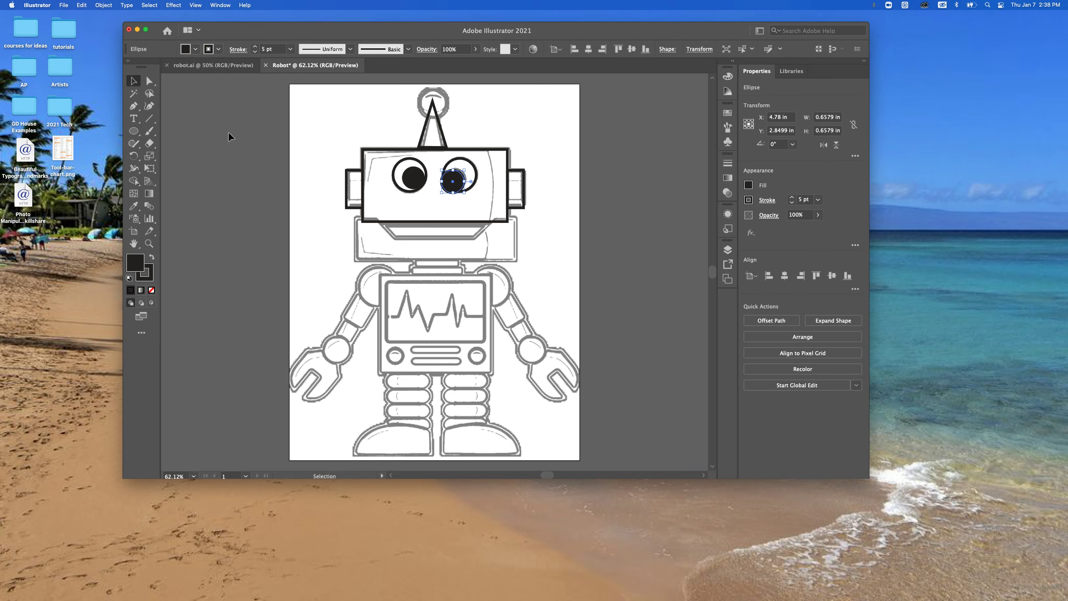
drag(440, 193, 453, 185)
click(527, 125)
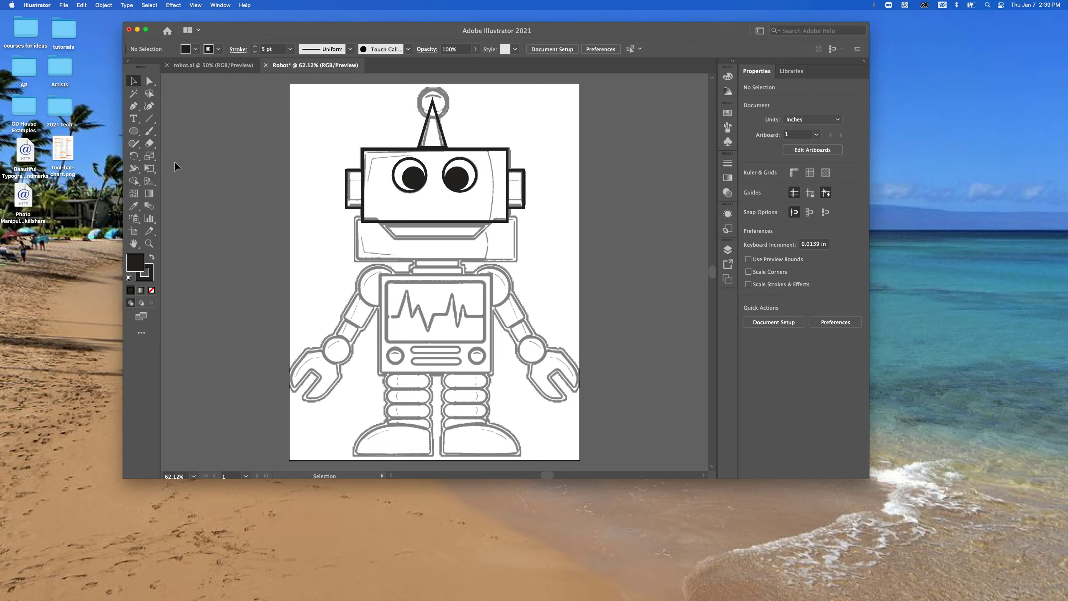
drag(134, 131, 168, 131)
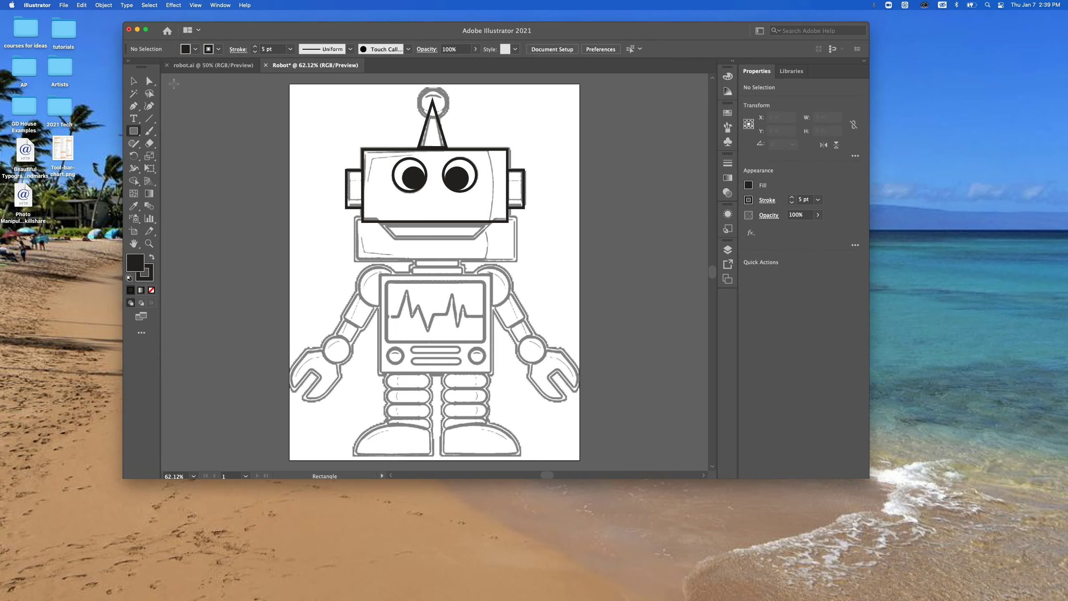
- Draw an unfilled rectangle over the jaw and move it down to match the template
click(197, 50)
click(86, 66)
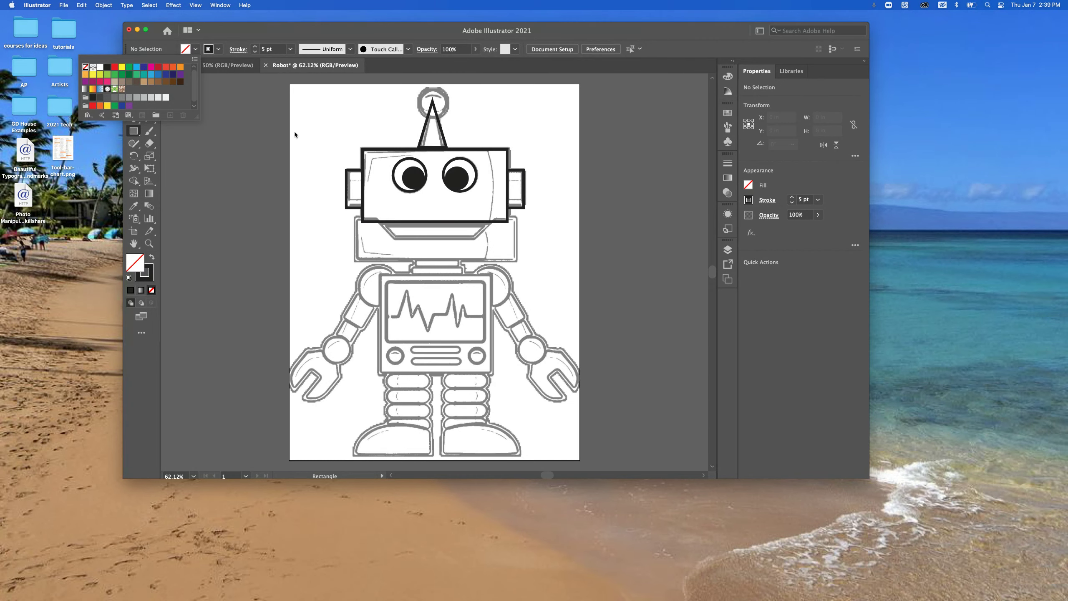
click(354, 220)
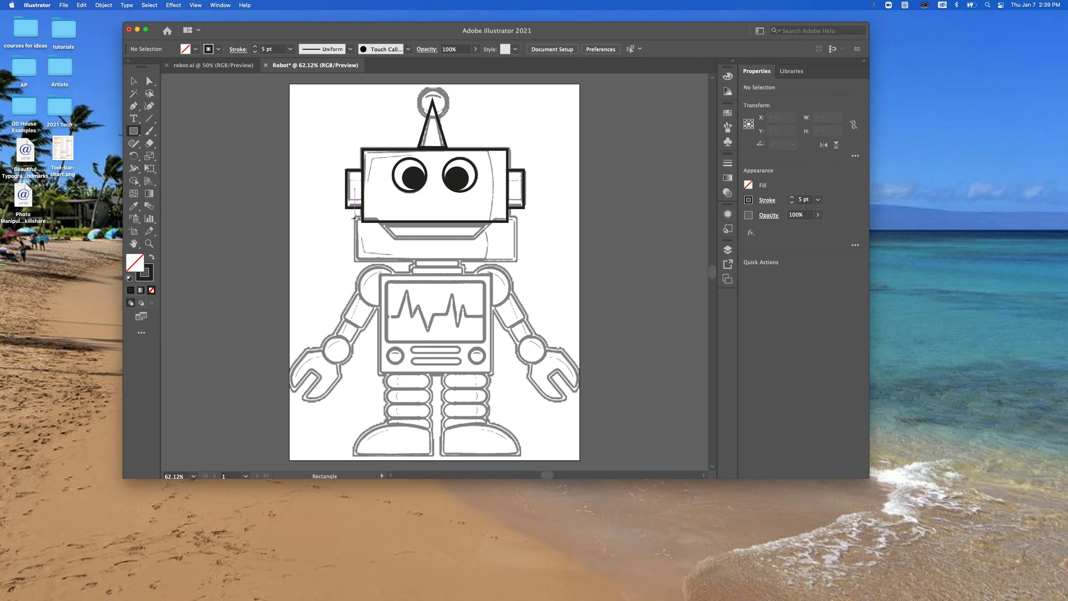
drag(354, 218, 516, 261)
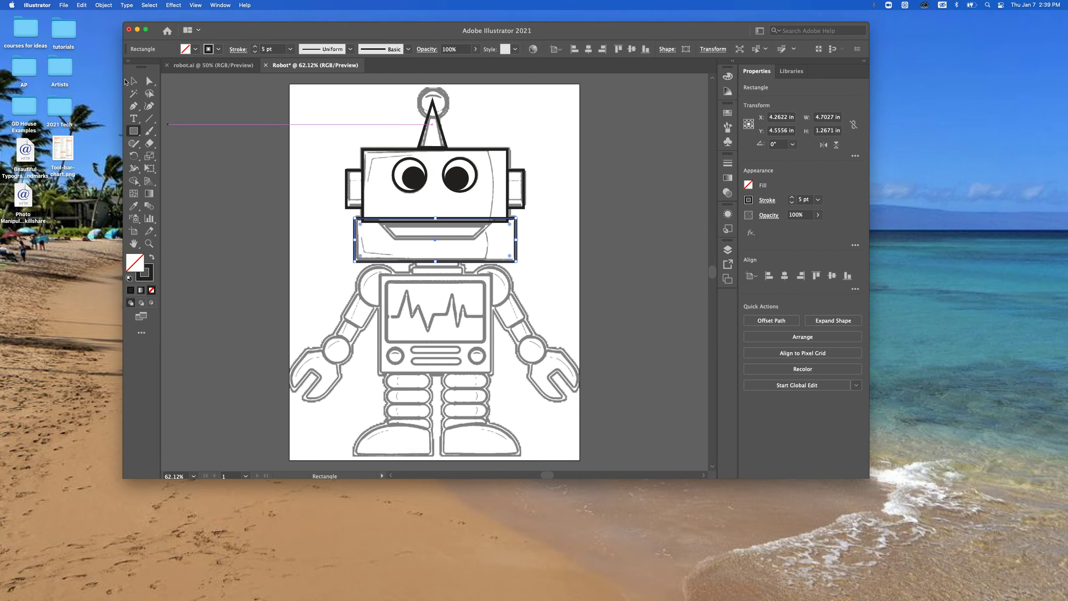
key(v)
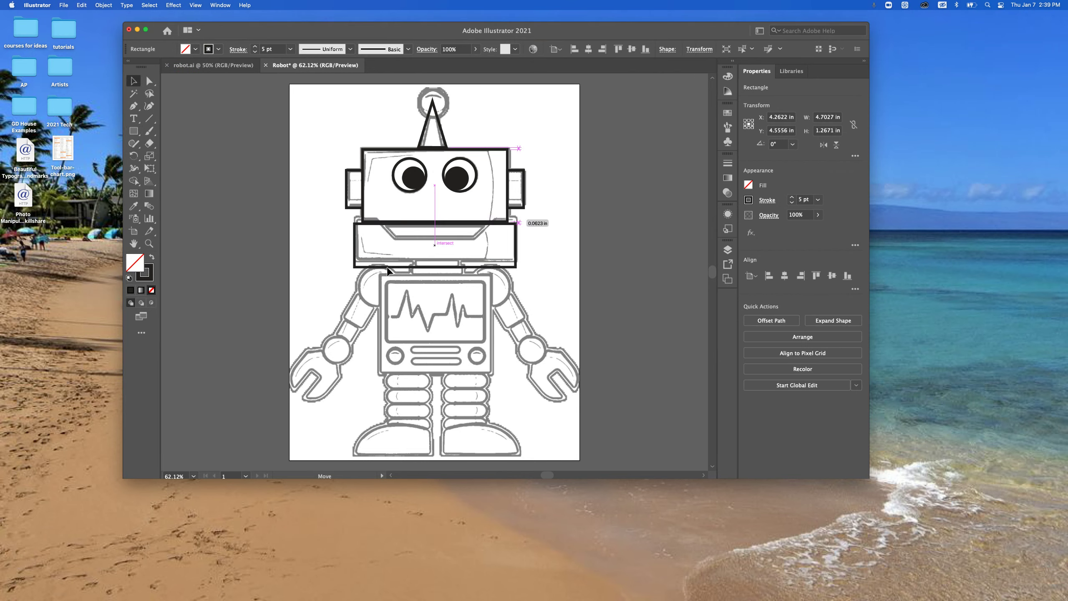
drag(388, 264, 389, 275)
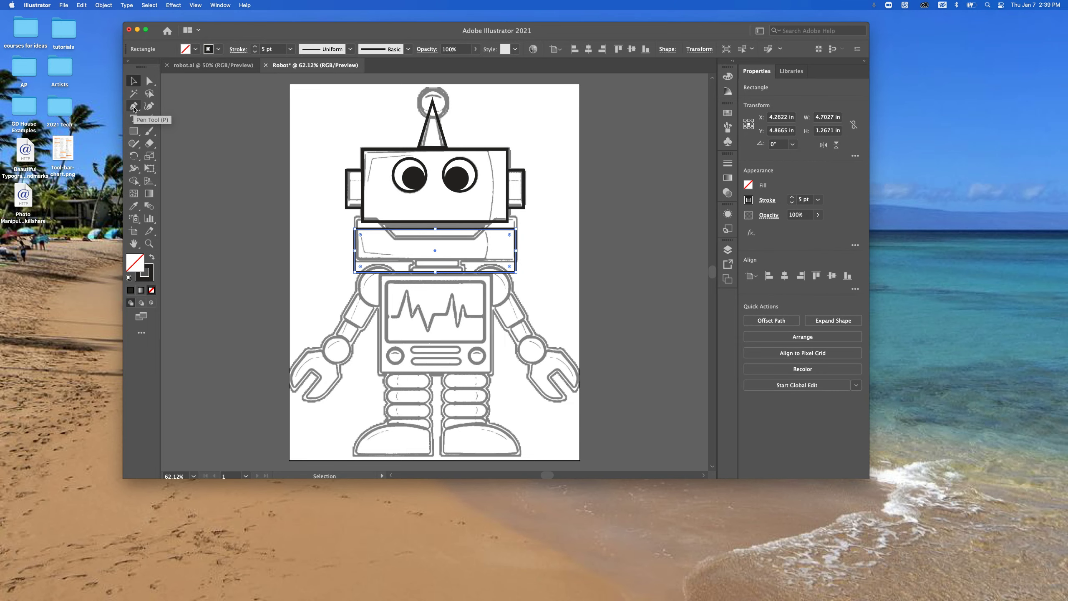
click(134, 108)
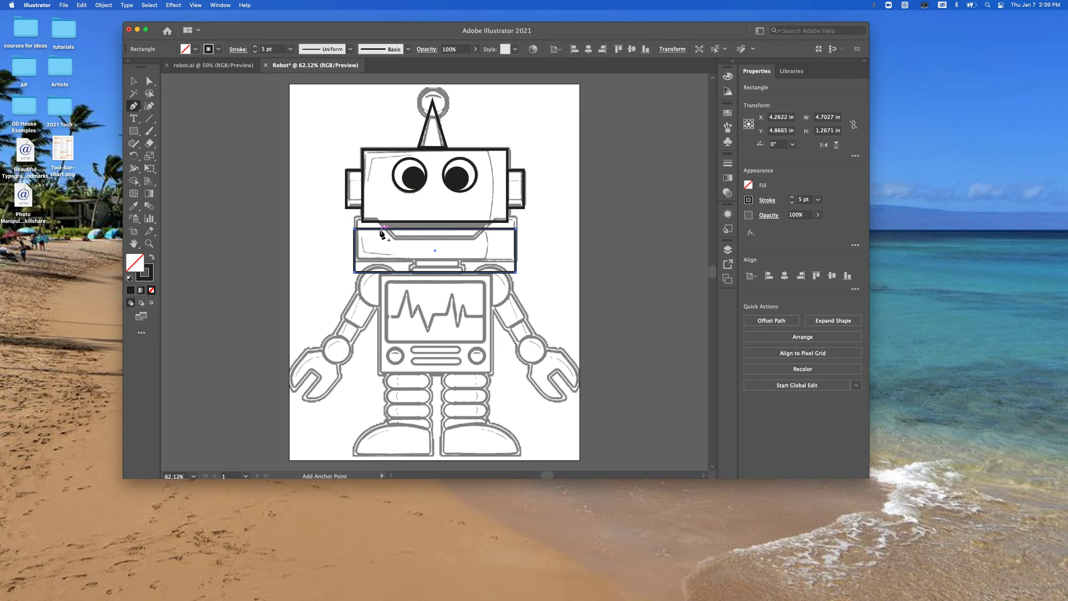
- Add three anchor points along the jaw rectangle's top edge
click(368, 230)
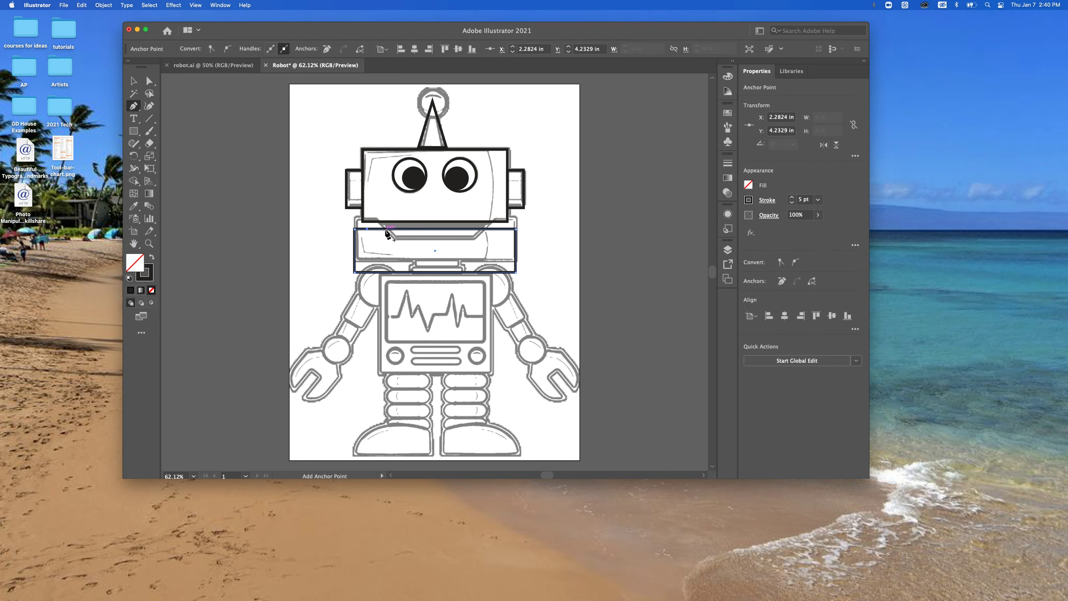
click(385, 230)
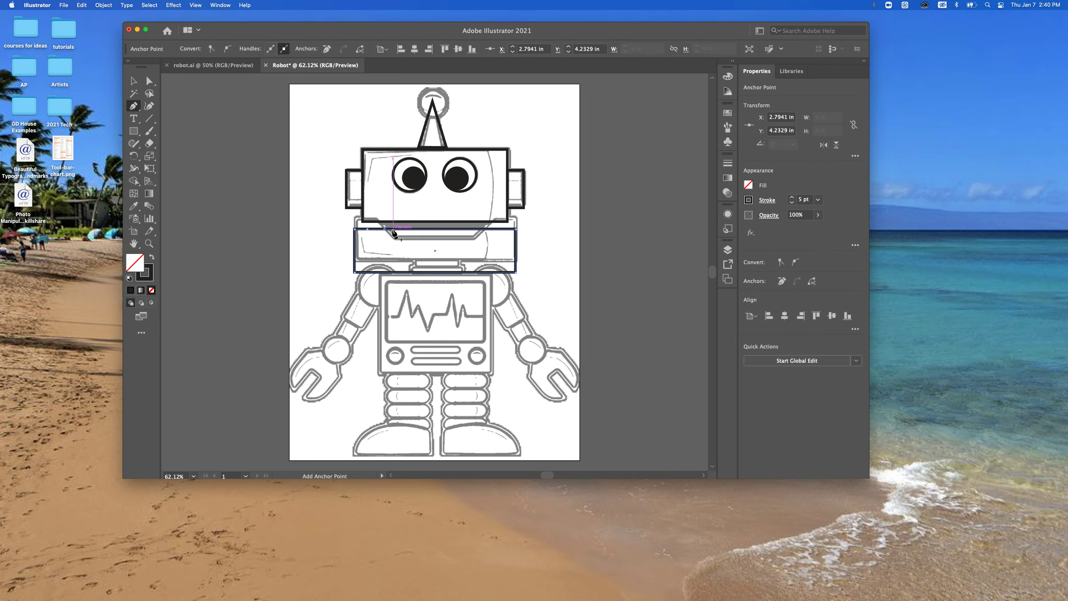
click(479, 229)
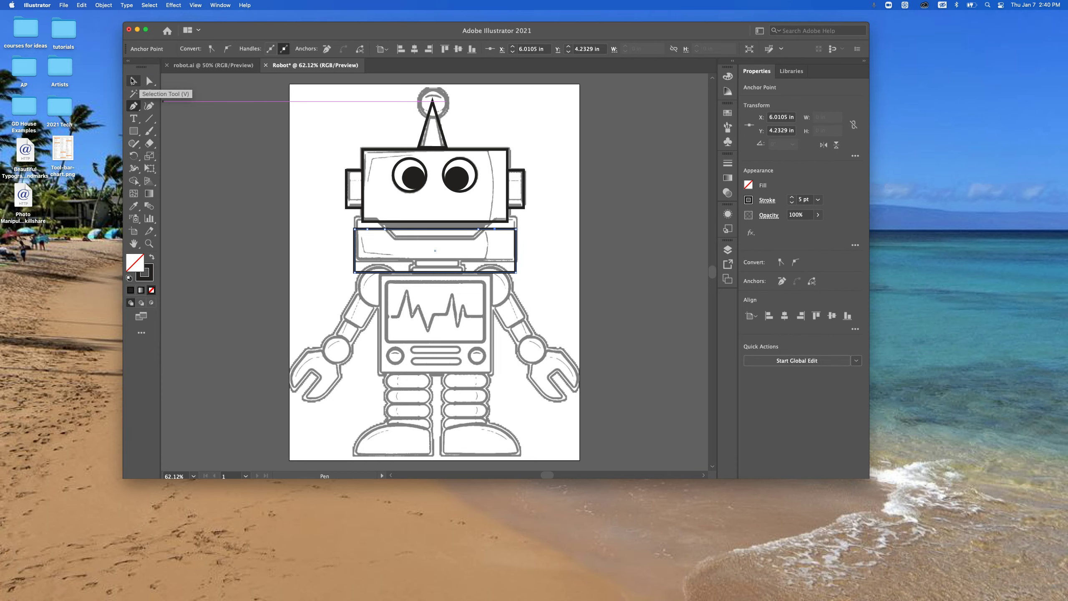
- Pull the middle top segment down into a notch and move the jaw up under the head
click(133, 81)
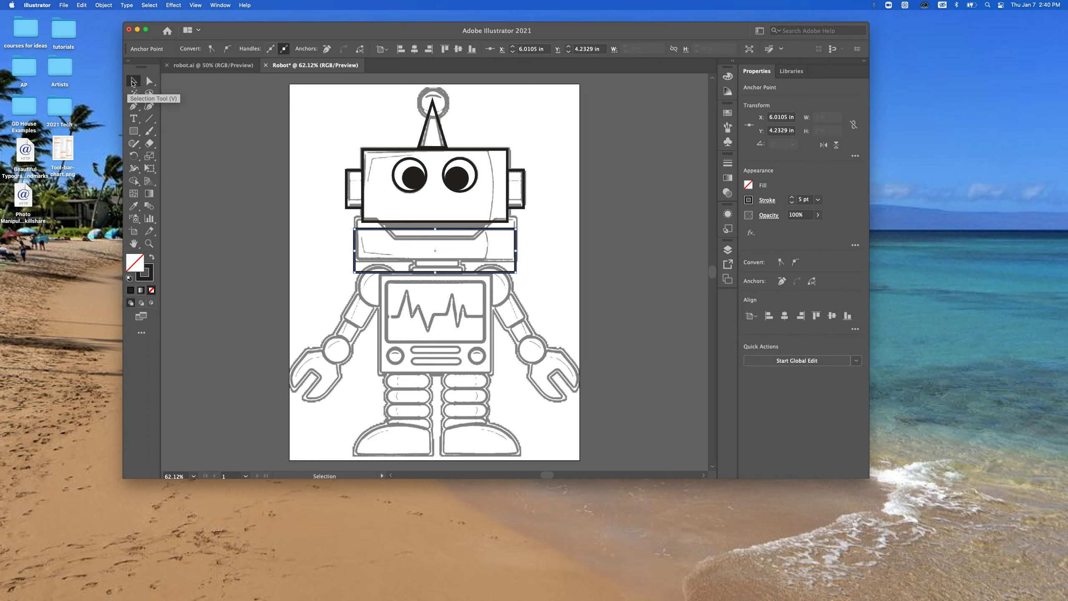
click(150, 81)
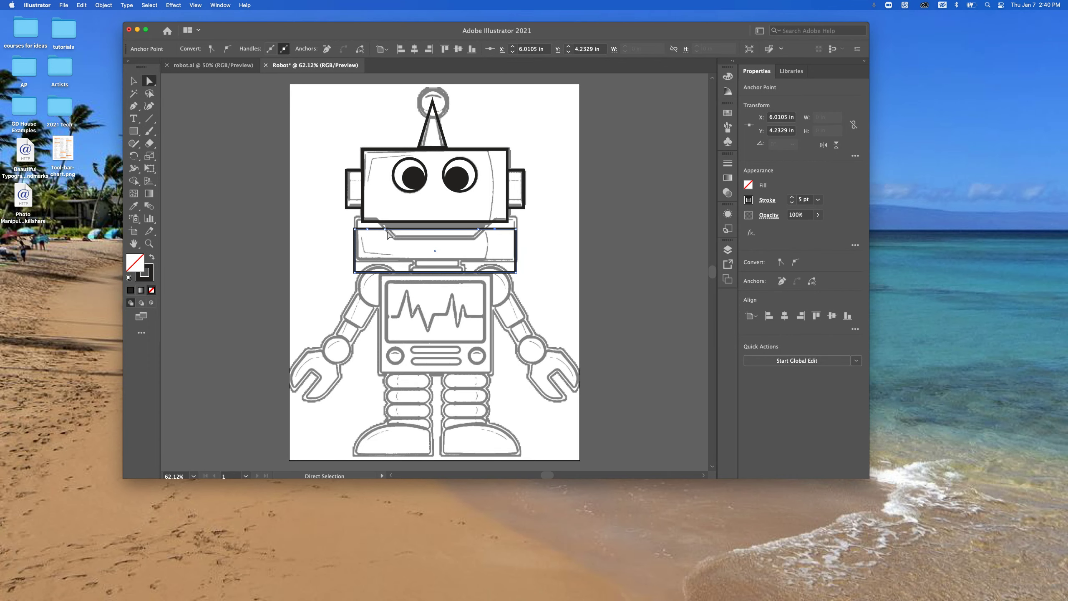
drag(386, 233, 387, 240)
drag(479, 229, 476, 243)
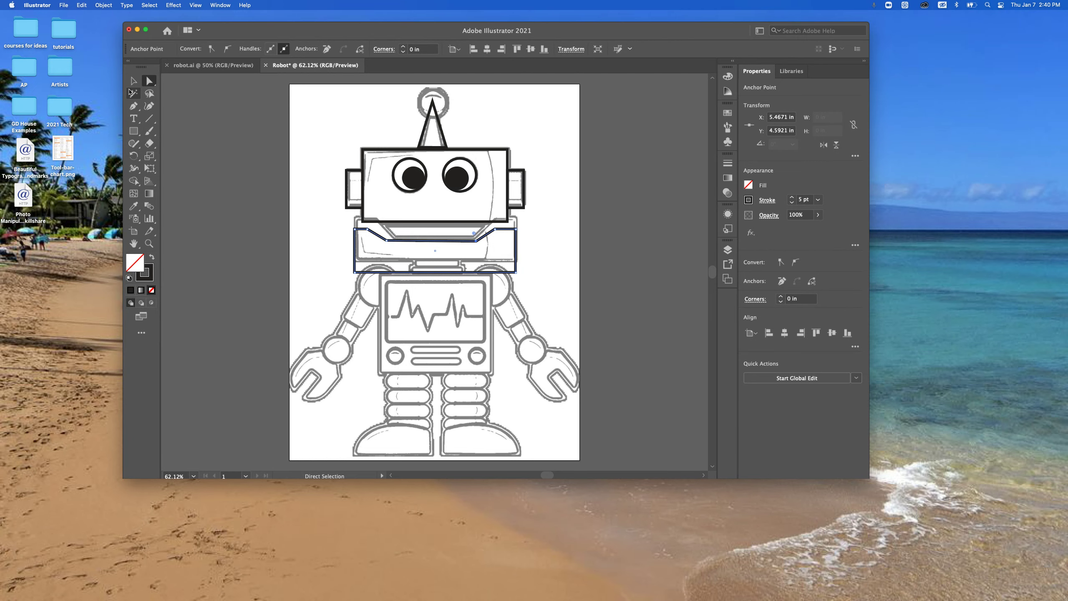
click(133, 81)
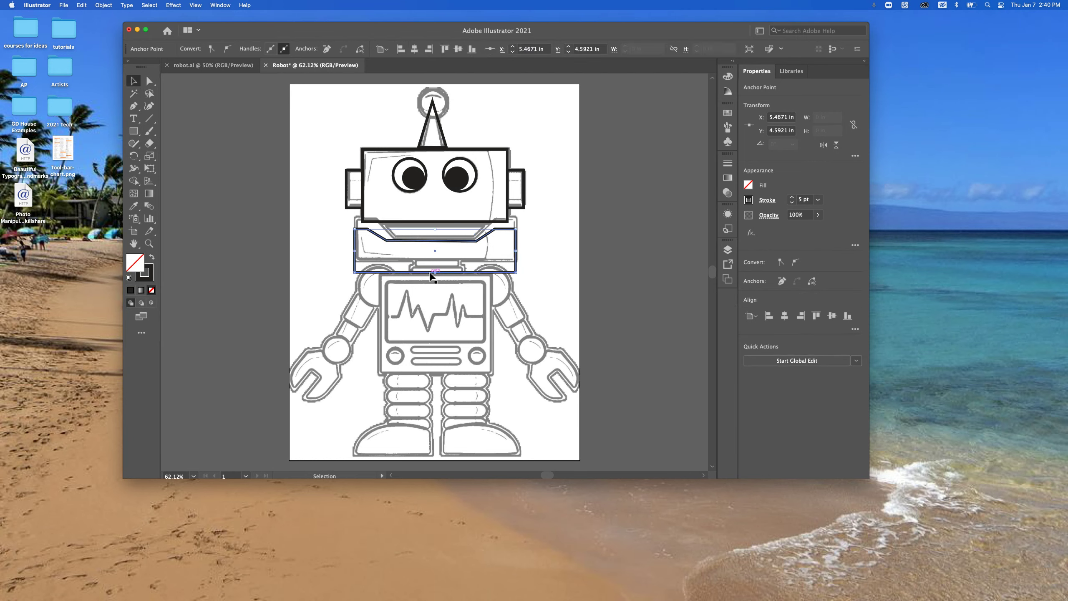
drag(430, 272, 432, 264)
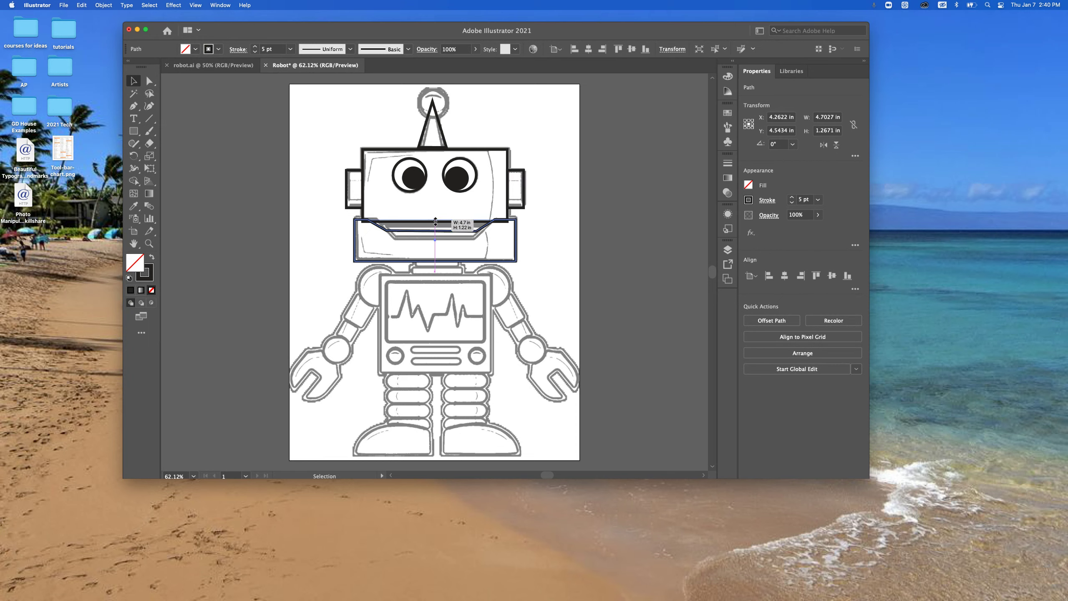
click(548, 244)
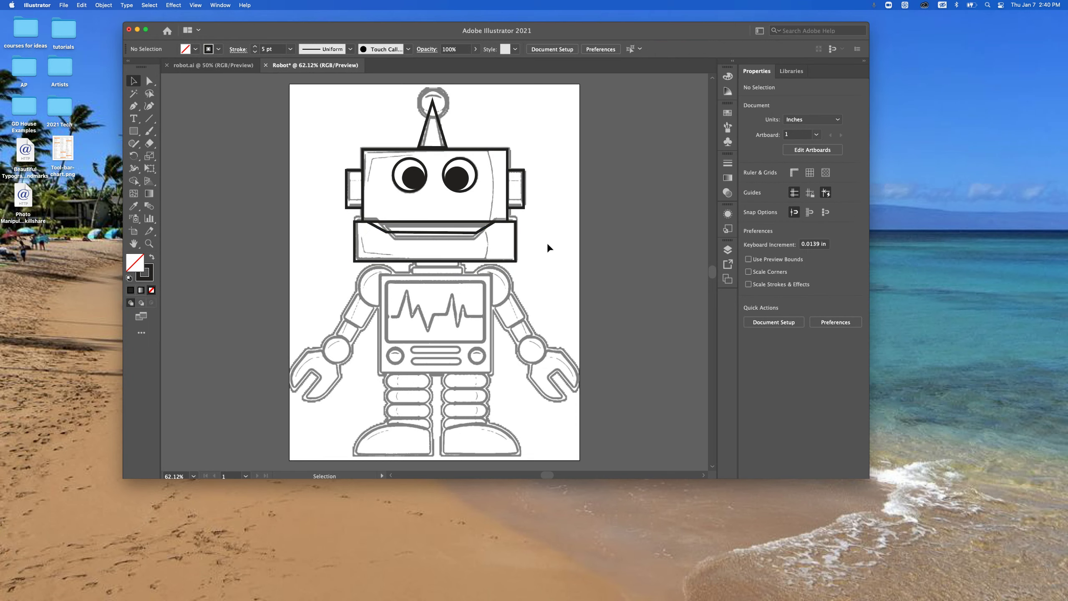
- Hide the Template layer and nudge the jaw and its notch edge slightly
click(728, 250)
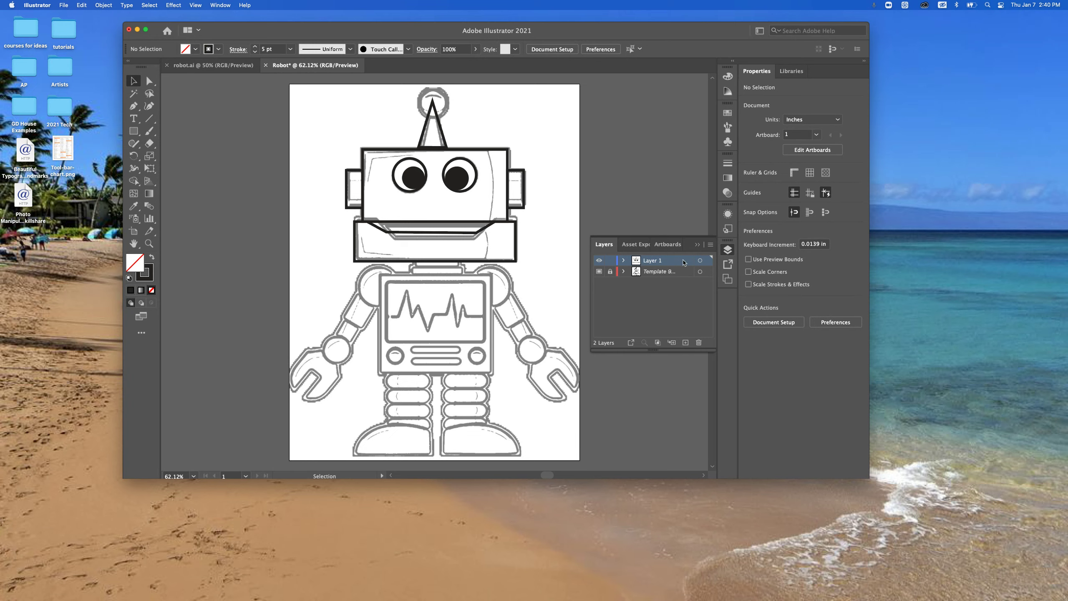
click(599, 271)
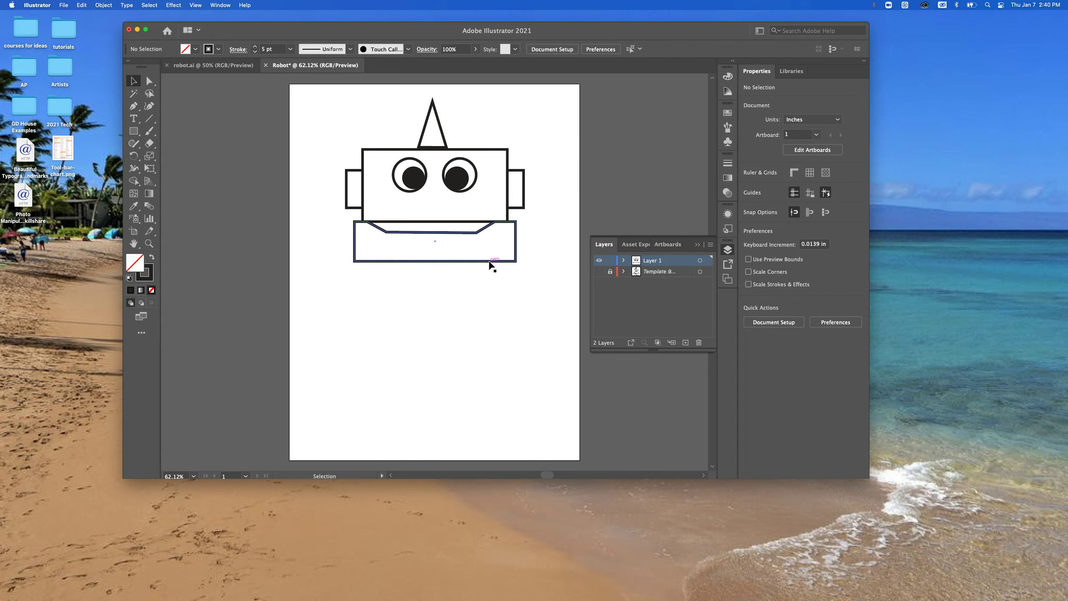
drag(489, 262, 490, 261)
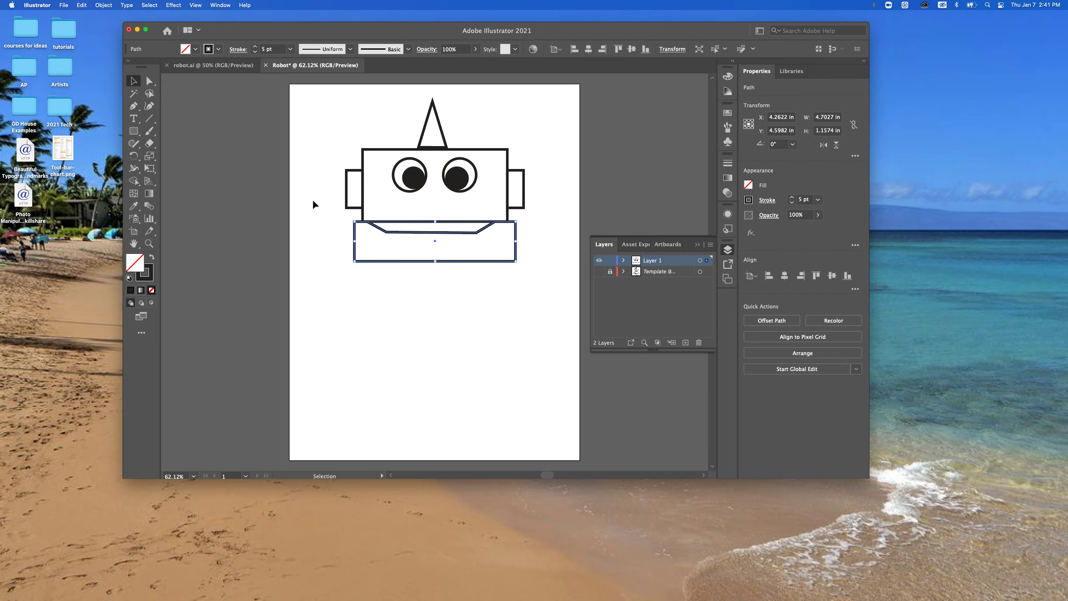
click(149, 81)
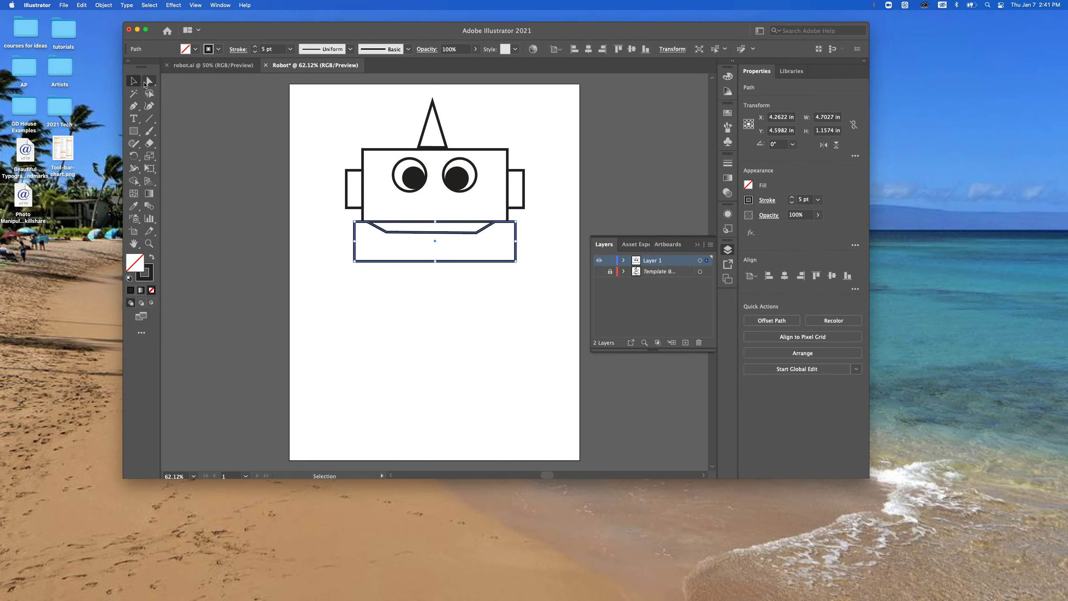
drag(387, 233, 387, 235)
- Shift the notch's inner left point, reposition the jaw, and show the Template layer again
click(386, 234)
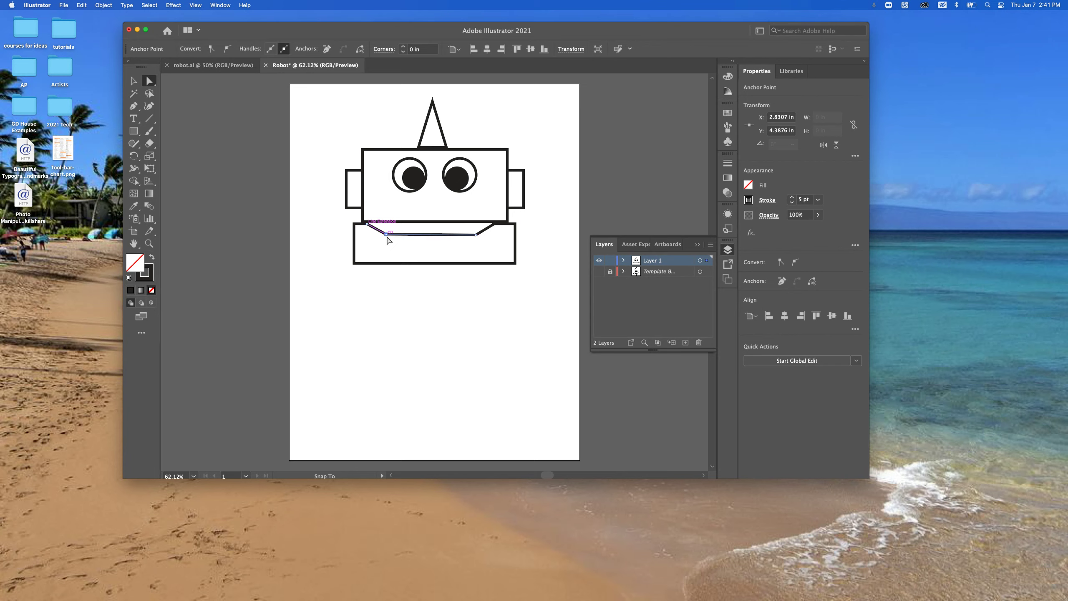
drag(387, 238, 389, 238)
key(v)
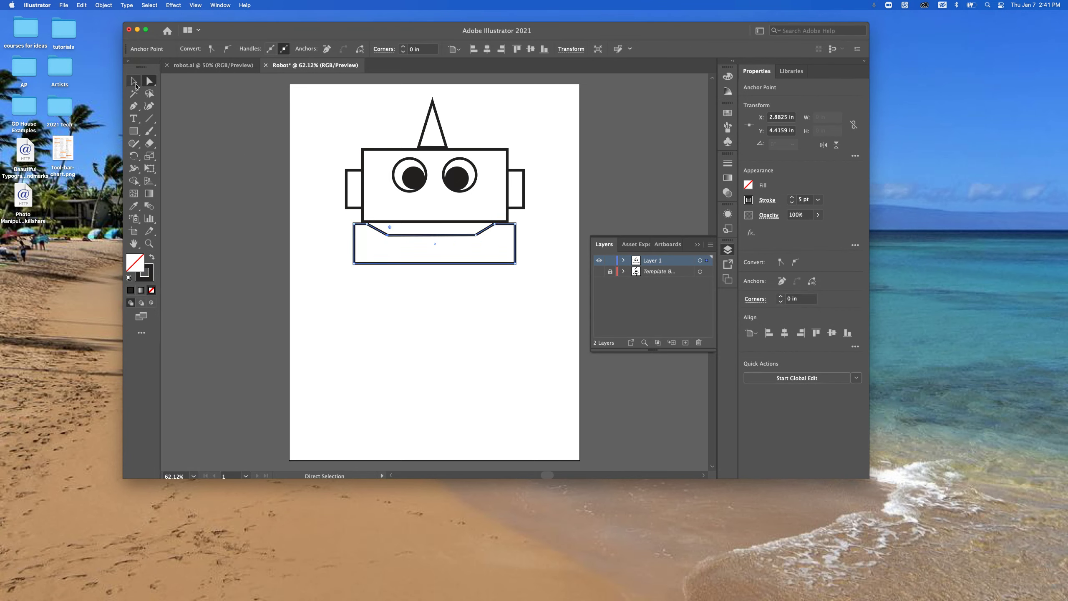
drag(398, 263, 399, 263)
click(297, 353)
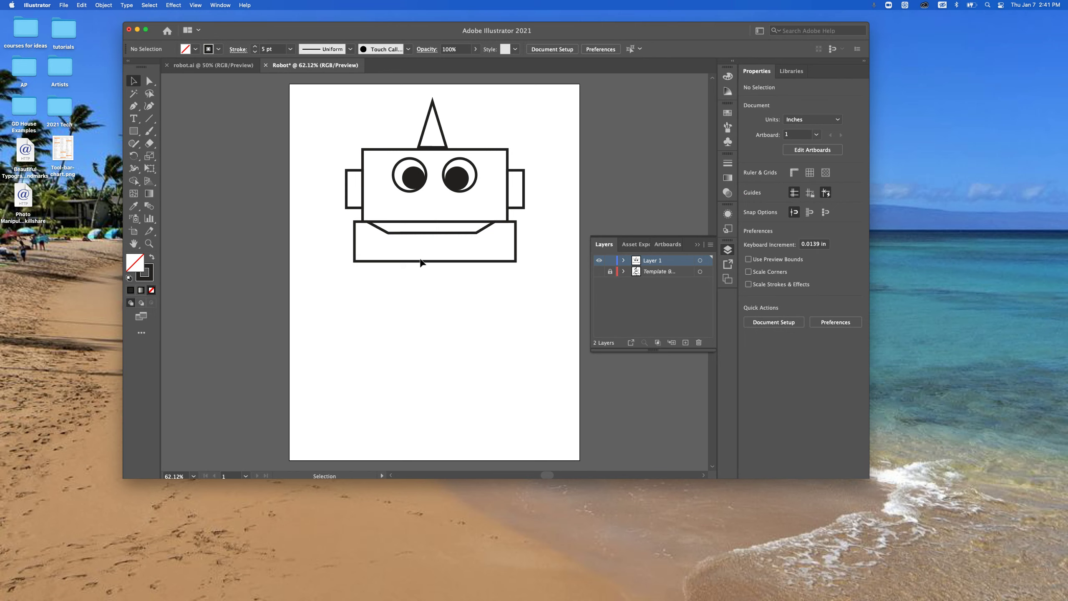
drag(423, 263, 425, 264)
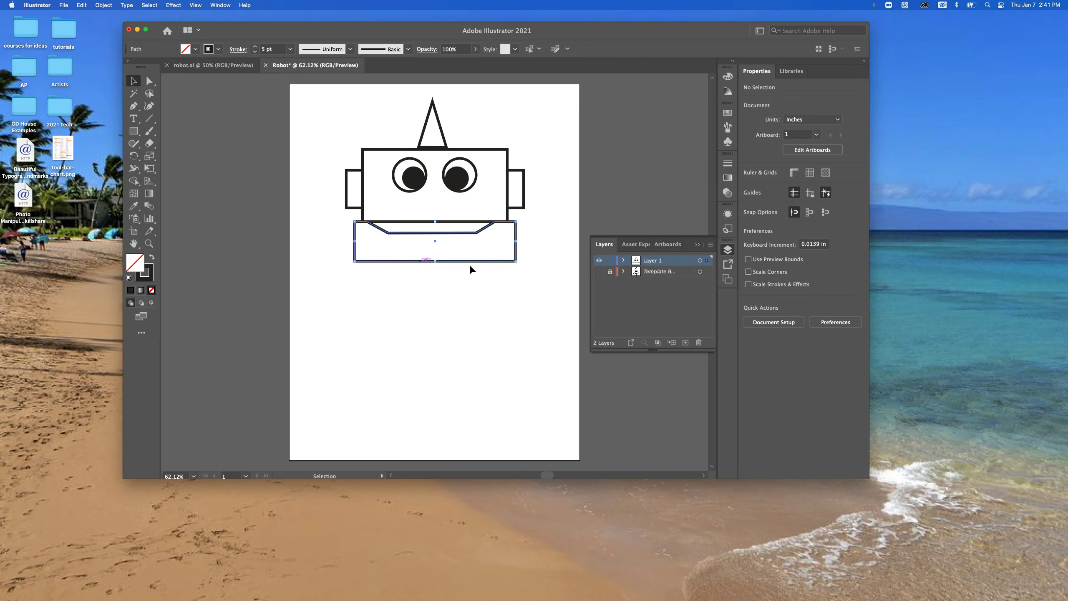
click(599, 272)
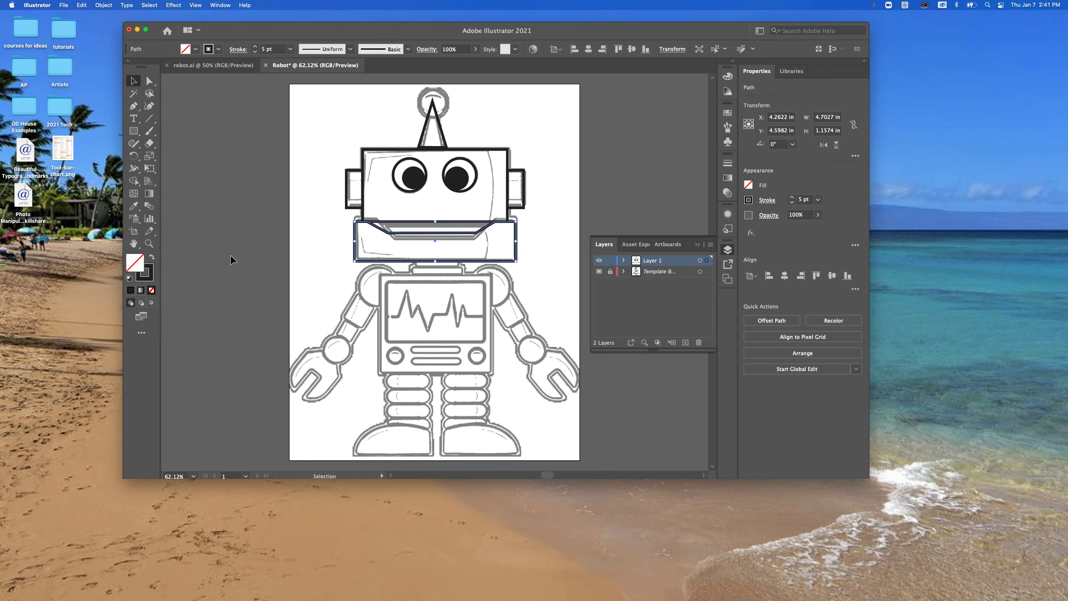
- With the Curvature tool, trace the claw's top and outer edge down the wrench
click(149, 107)
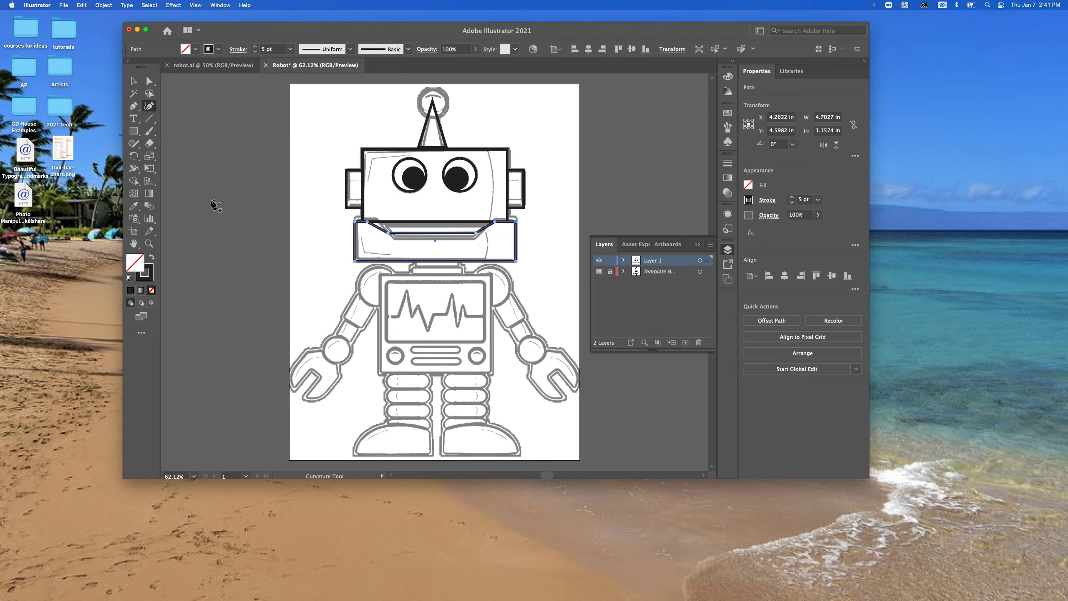
click(319, 349)
click(308, 349)
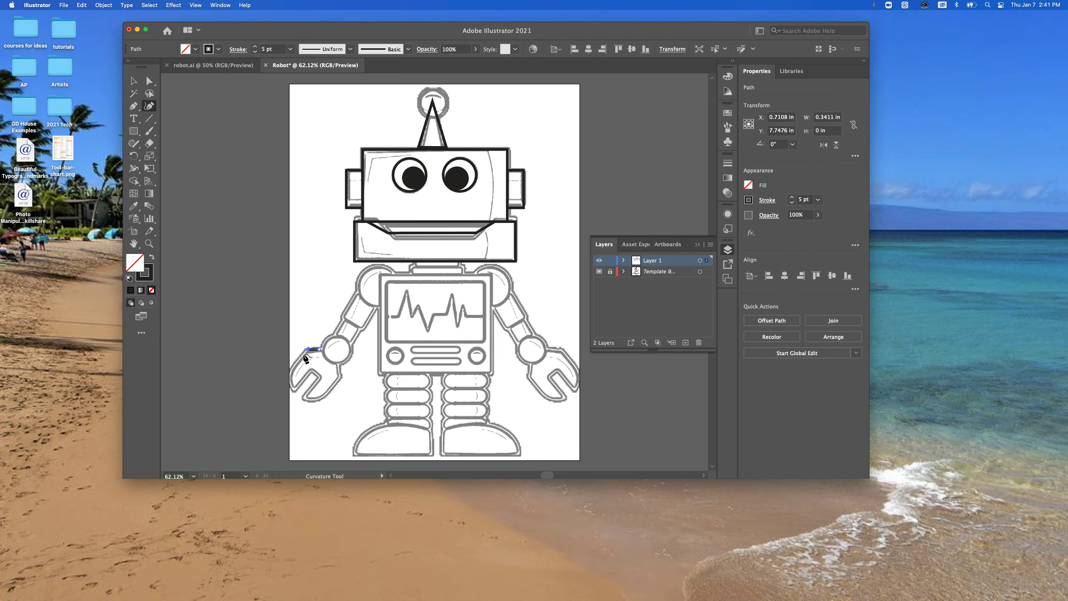
click(291, 376)
click(295, 386)
click(310, 369)
click(320, 377)
- Continue the outline along the wrench bottom and up toward the arm, closing the path
click(305, 397)
click(323, 396)
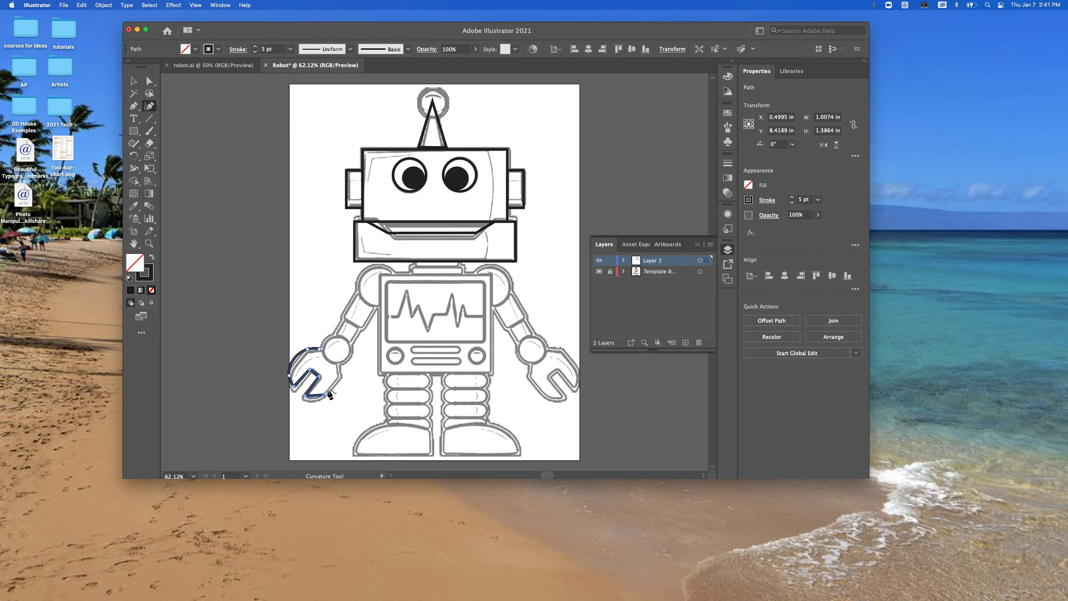
click(339, 378)
click(337, 363)
click(325, 357)
click(320, 349)
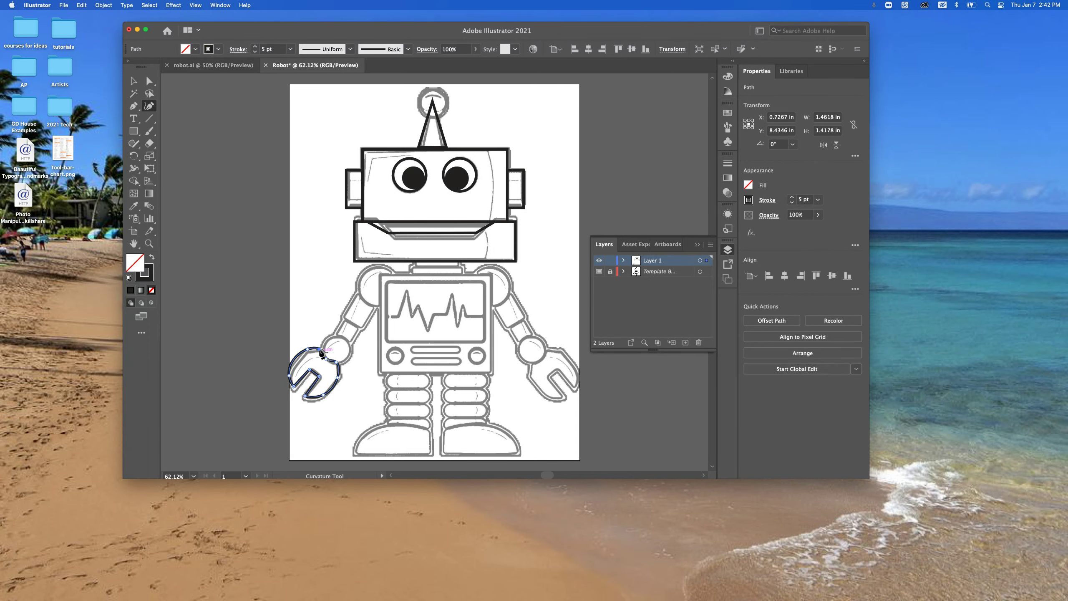
- Adjust the wrench's left, top and right anchors, adding a point to straighten the right bulge
click(290, 376)
click(308, 349)
click(338, 378)
click(327, 360)
click(336, 361)
click(134, 81)
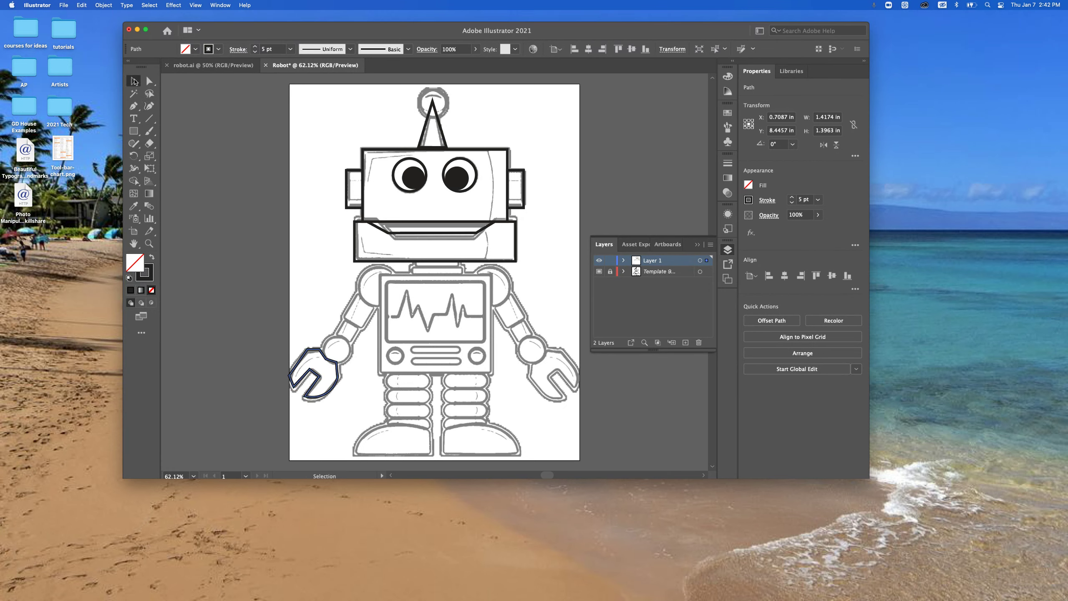
- Draw a rectangle over the left hand, rotate it to about 317°, and enlarge it
click(355, 414)
click(130, 131)
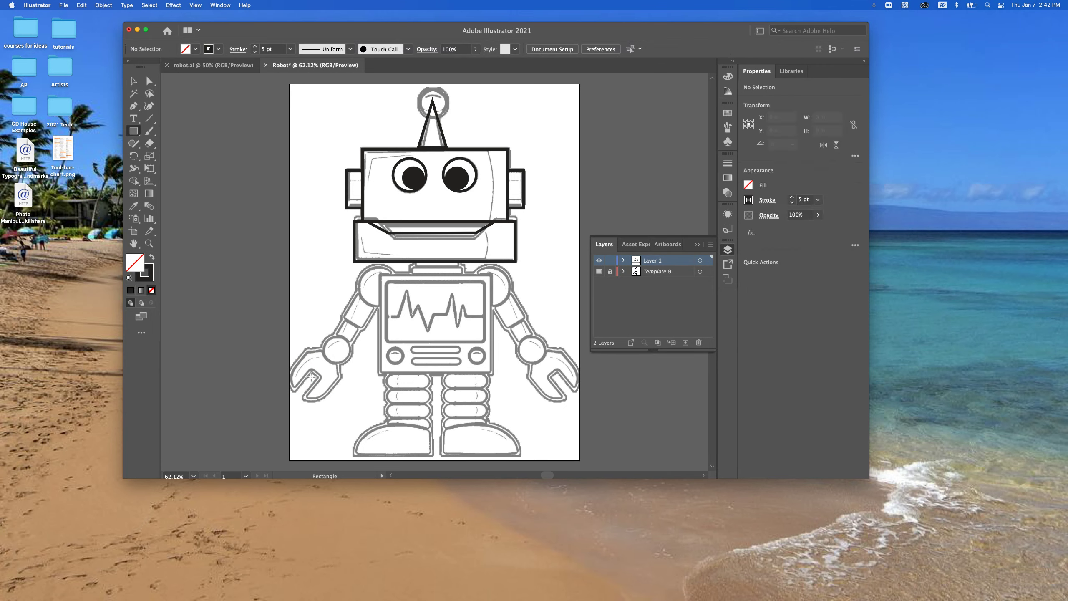
drag(318, 347, 355, 402)
click(134, 81)
drag(358, 407, 319, 402)
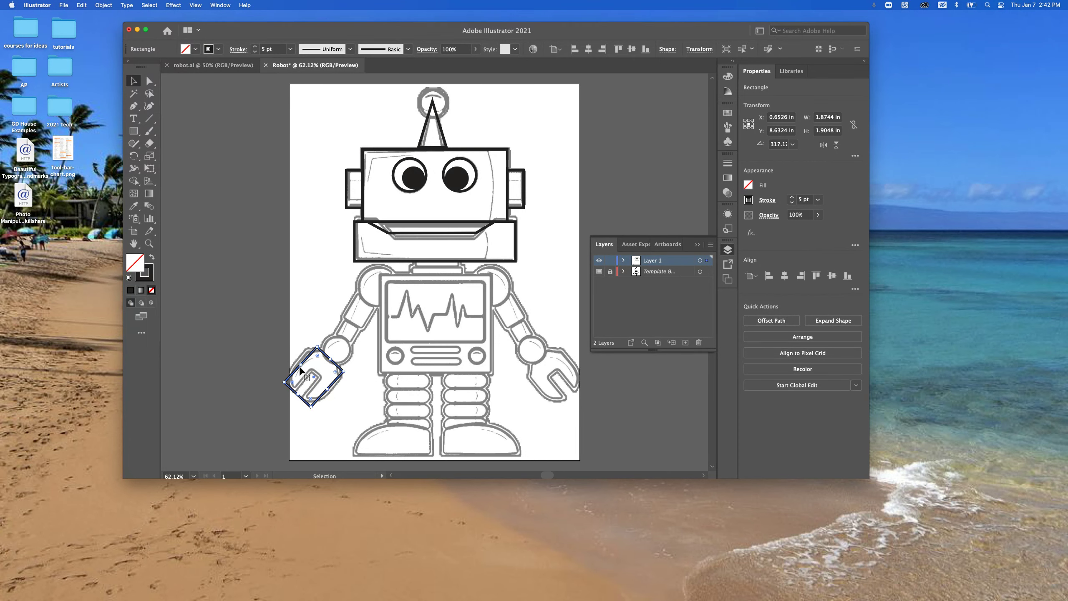
drag(301, 364, 297, 361)
click(339, 408)
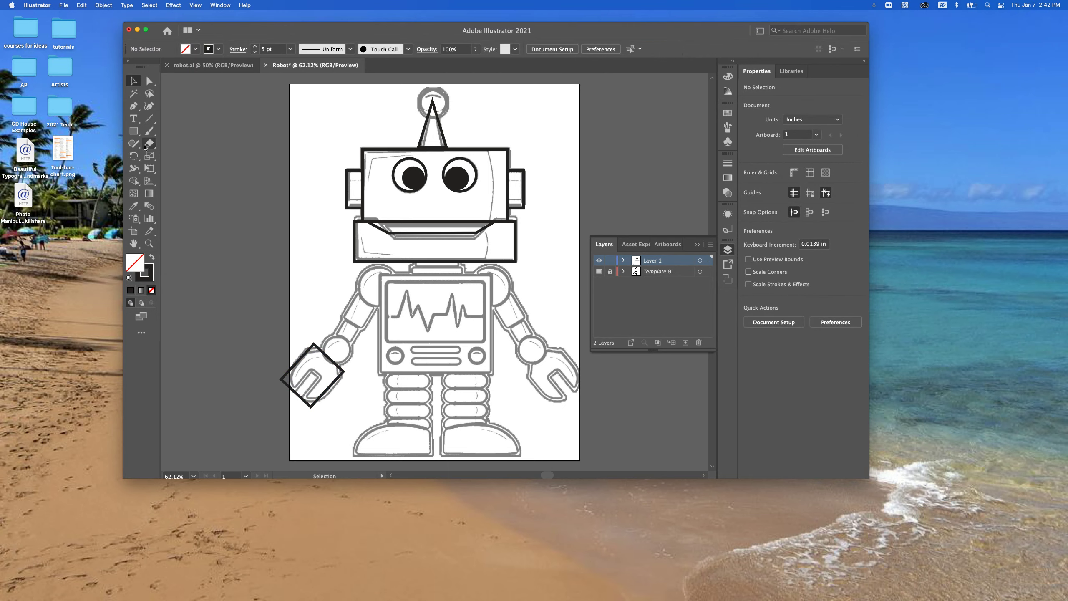
- Draw a smaller rectangle for the wrench opening and select both rectangles
click(133, 131)
drag(205, 272, 312, 390)
key(v)
key(super+a)
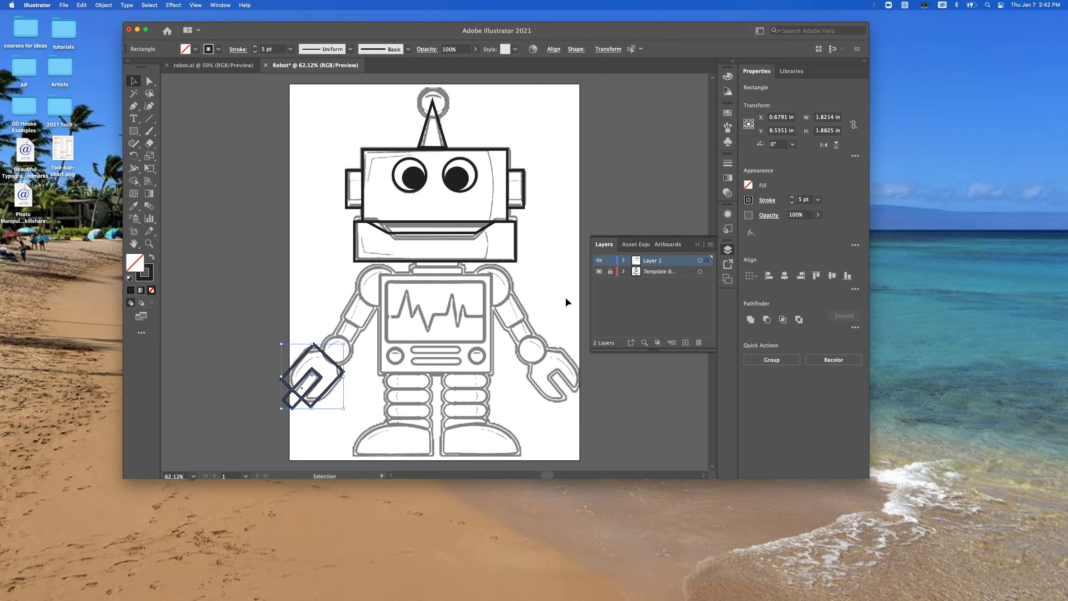
- Collapse the Layers panel and apply Pathfinder Minus Front to subtract the smaller rectangle
click(609, 247)
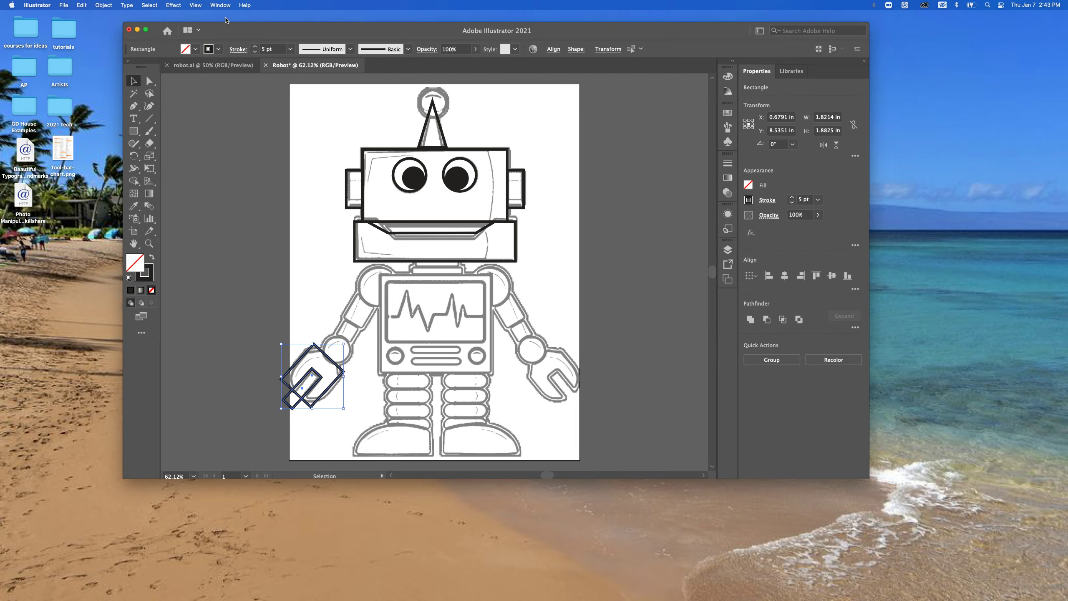
click(221, 4)
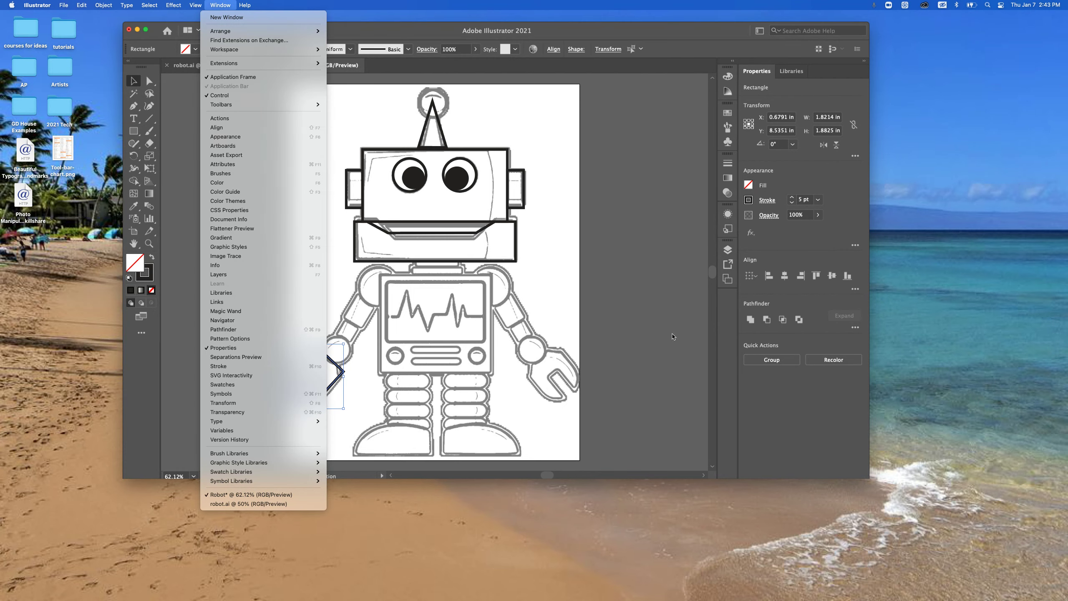
click(714, 332)
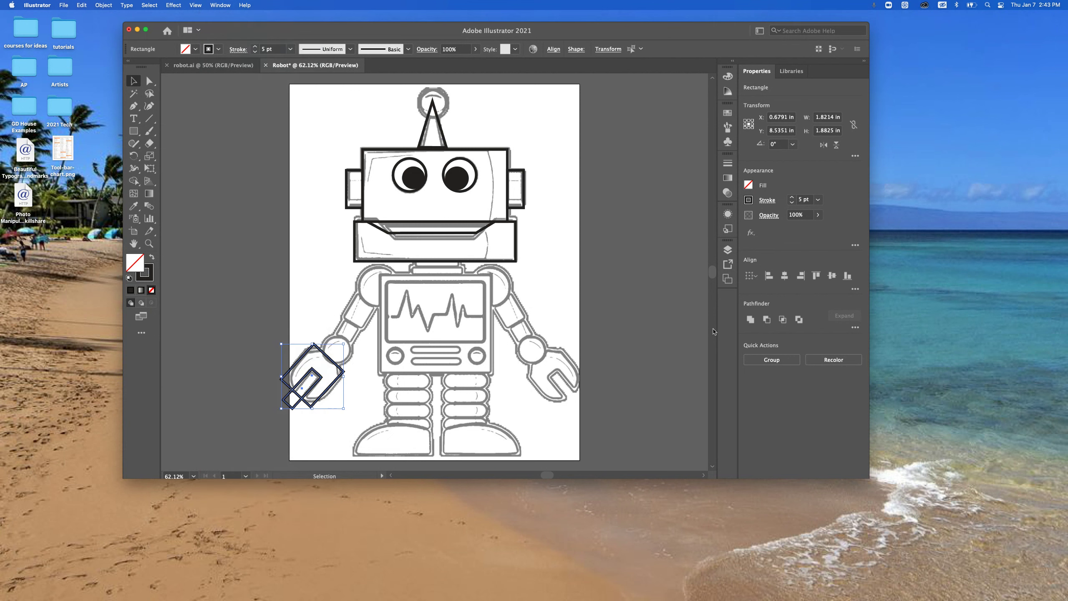
click(766, 320)
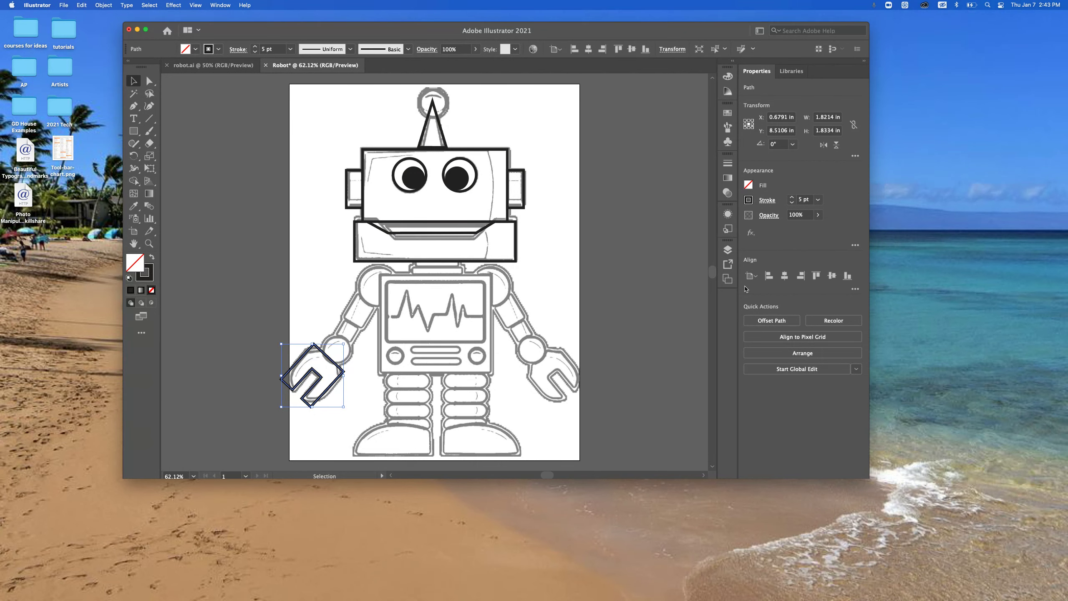
click(227, 245)
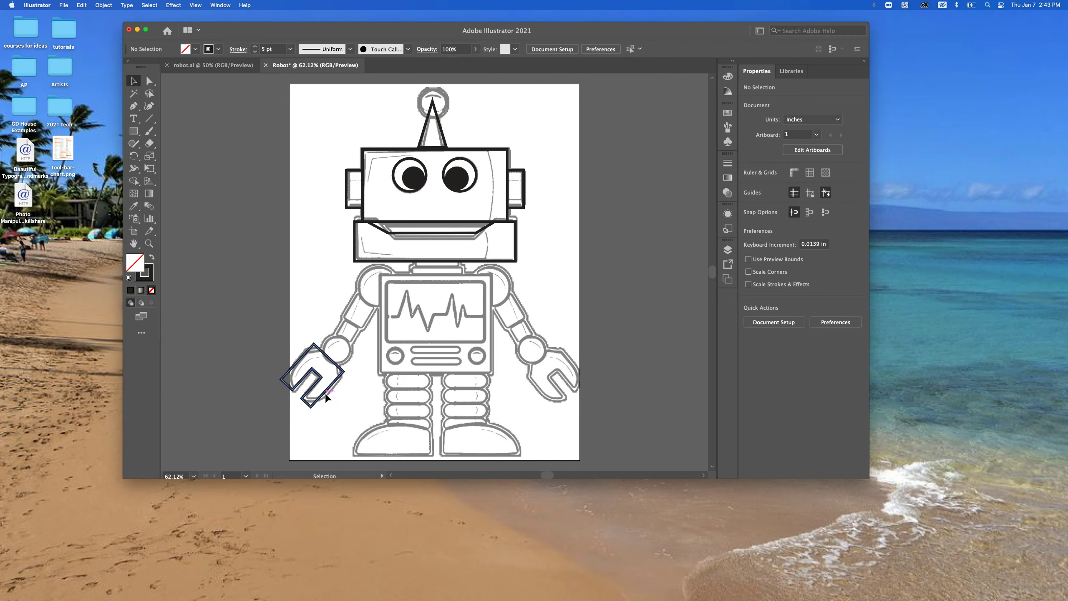
- Round the wrench corners to about 0.18 in and pull the lower-left anchor downward
drag(327, 396, 321, 396)
click(149, 81)
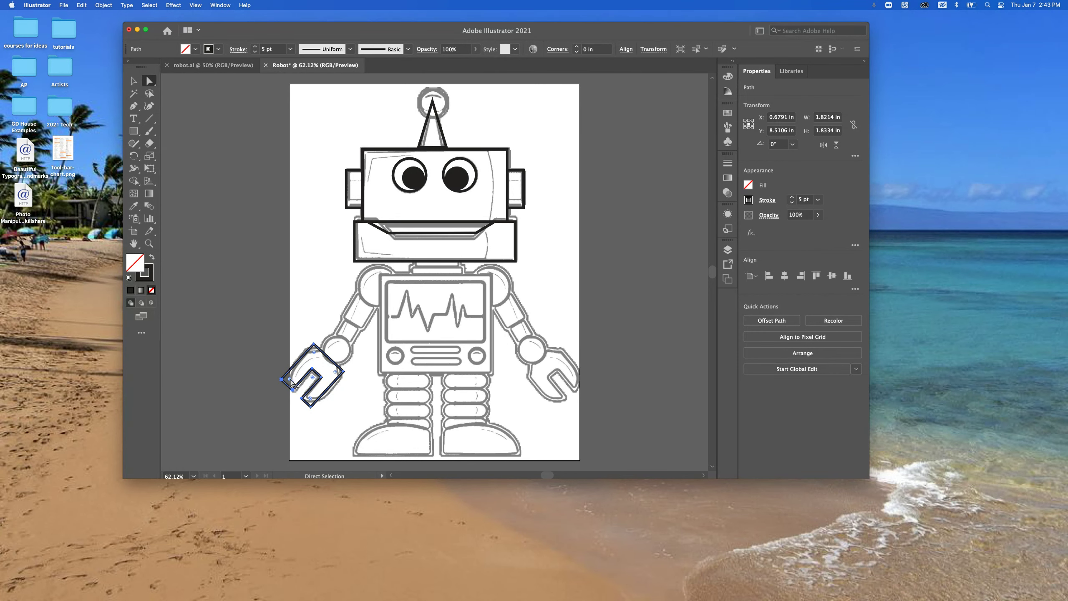
drag(291, 383, 292, 382)
click(351, 400)
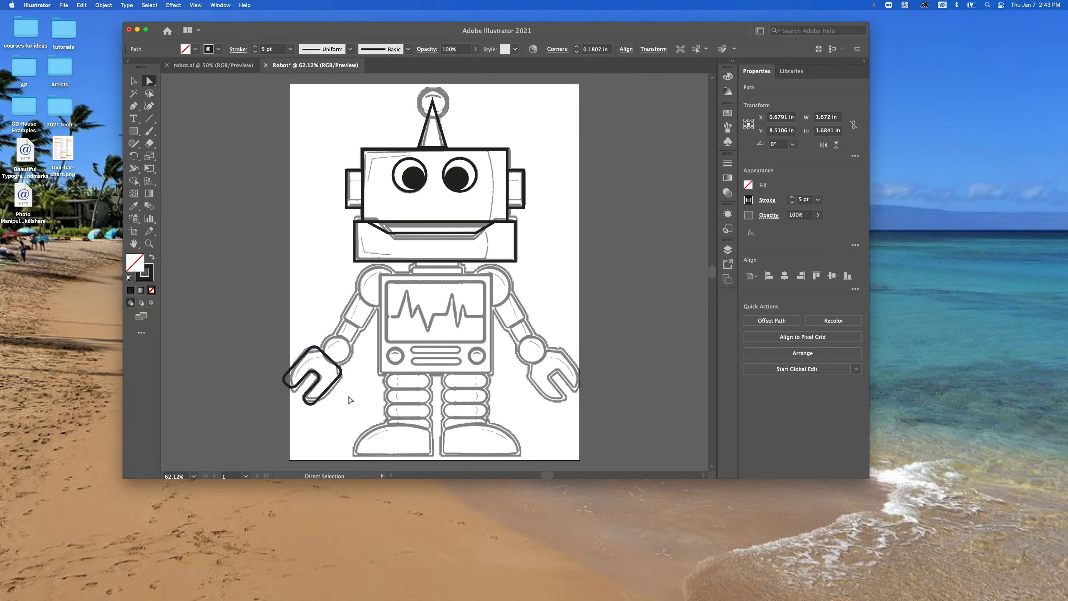
click(292, 384)
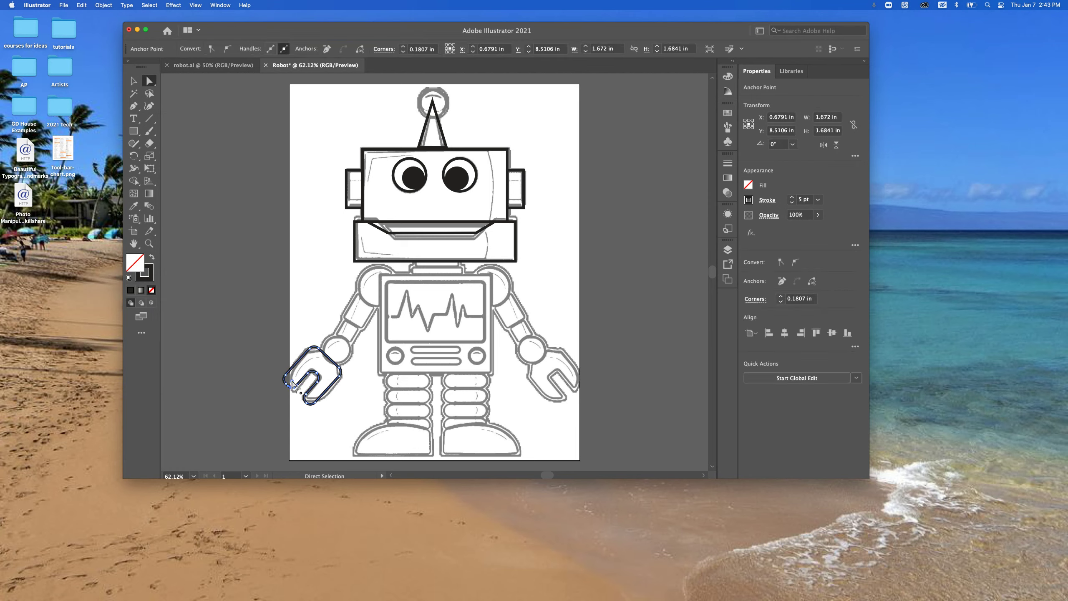
drag(293, 384, 295, 398)
click(322, 434)
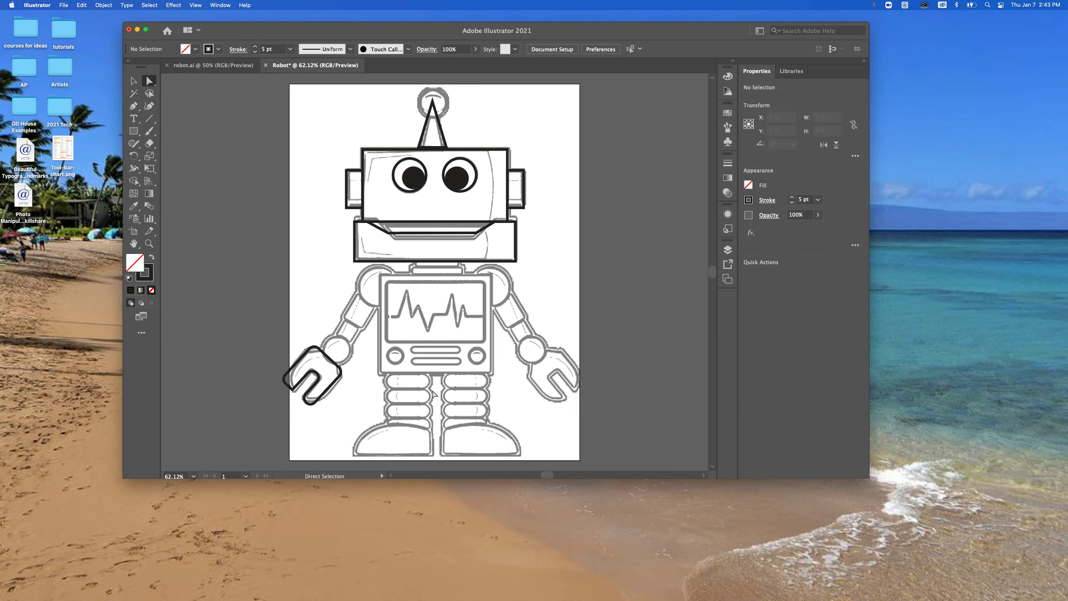
- Round the wrench corner further to about 0.24 in
click(290, 380)
drag(291, 381, 303, 382)
click(257, 329)
click(329, 366)
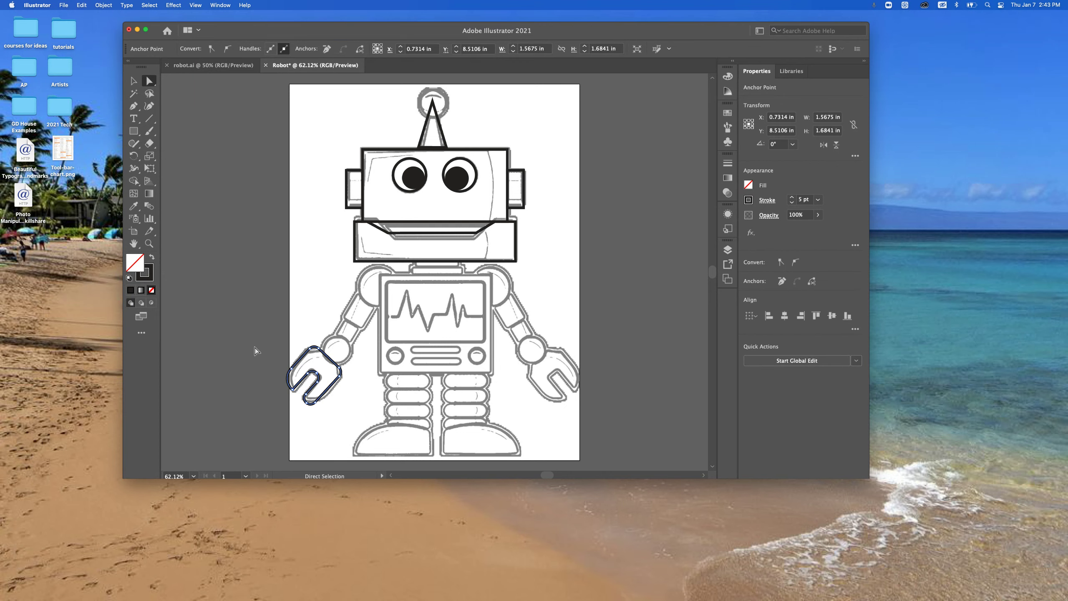
click(256, 352)
click(134, 81)
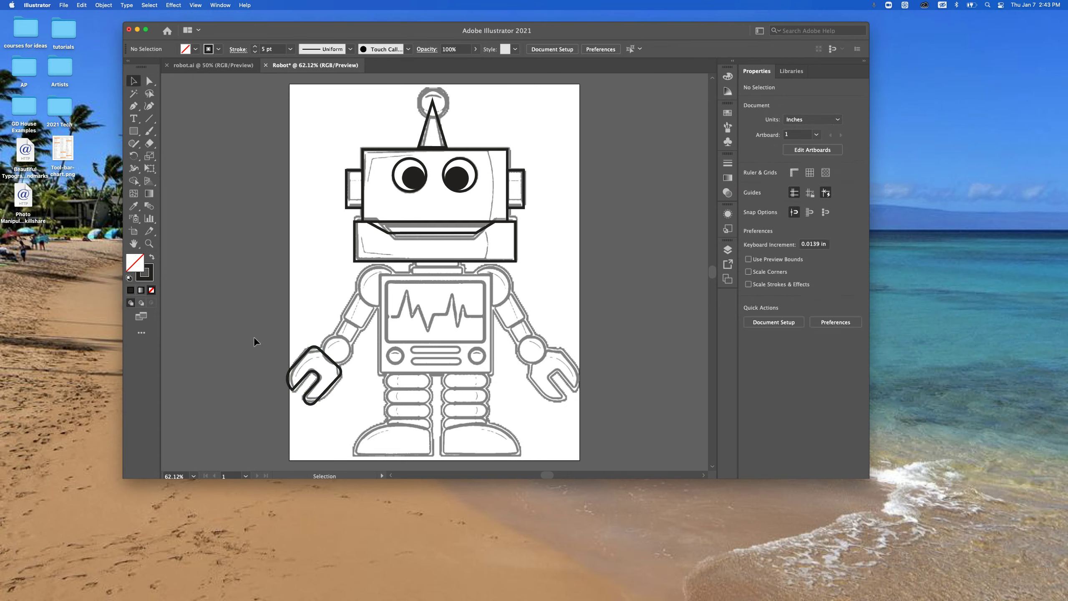
- Paste a copy of the wrench hand and move it onto the robot's right hand
click(329, 391)
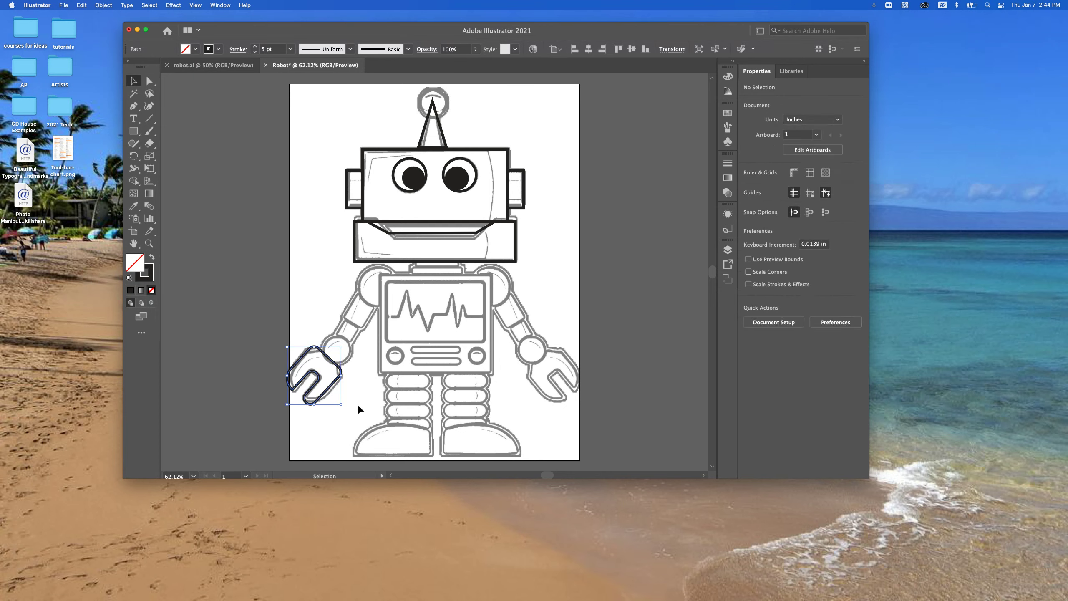
right_click(329, 389)
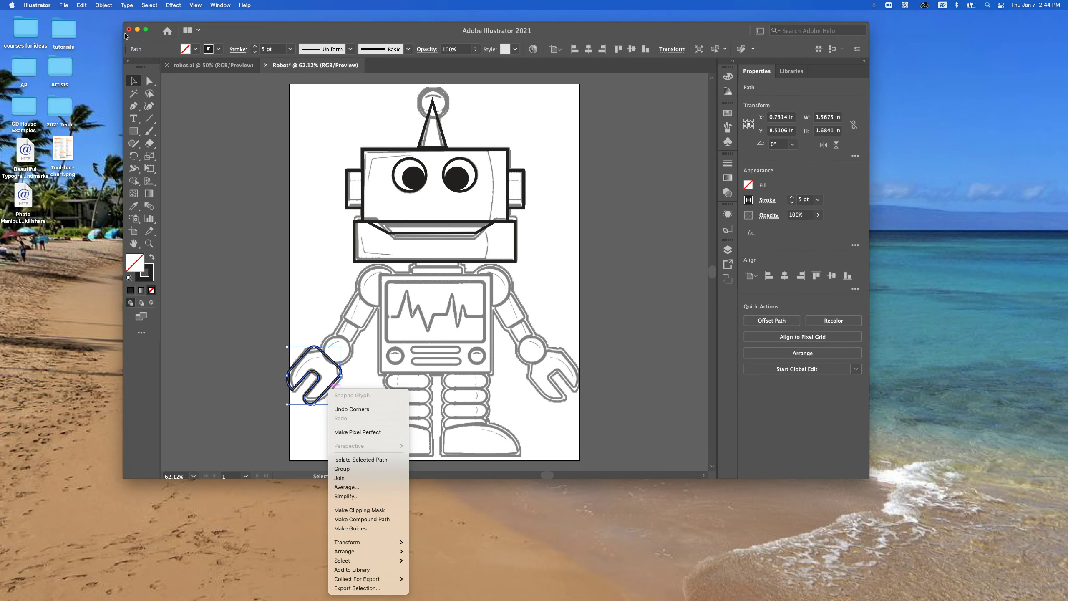
click(328, 402)
right_click(480, 373)
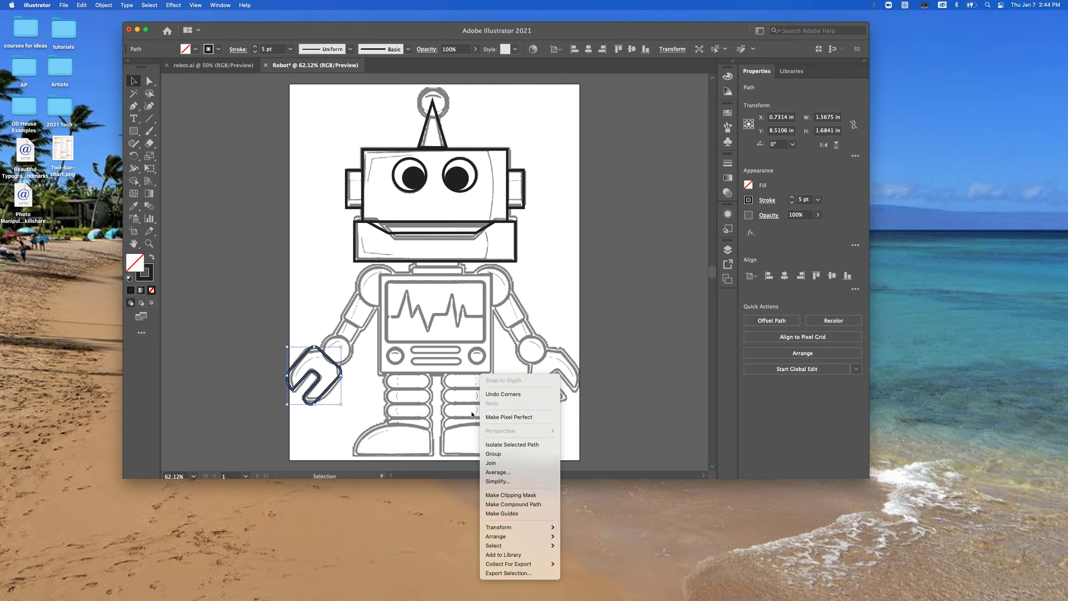
click(434, 388)
key(super+v)
drag(453, 286, 564, 398)
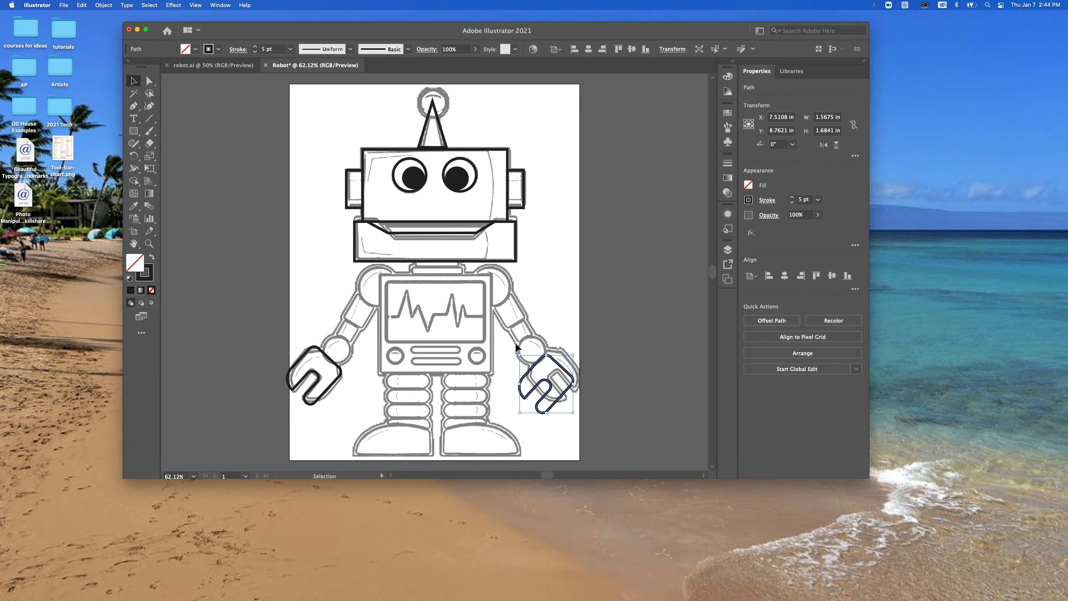
- Rotate the copy 90°, reflect it vertically, and rotate it to match the traced hand
drag(519, 350, 509, 419)
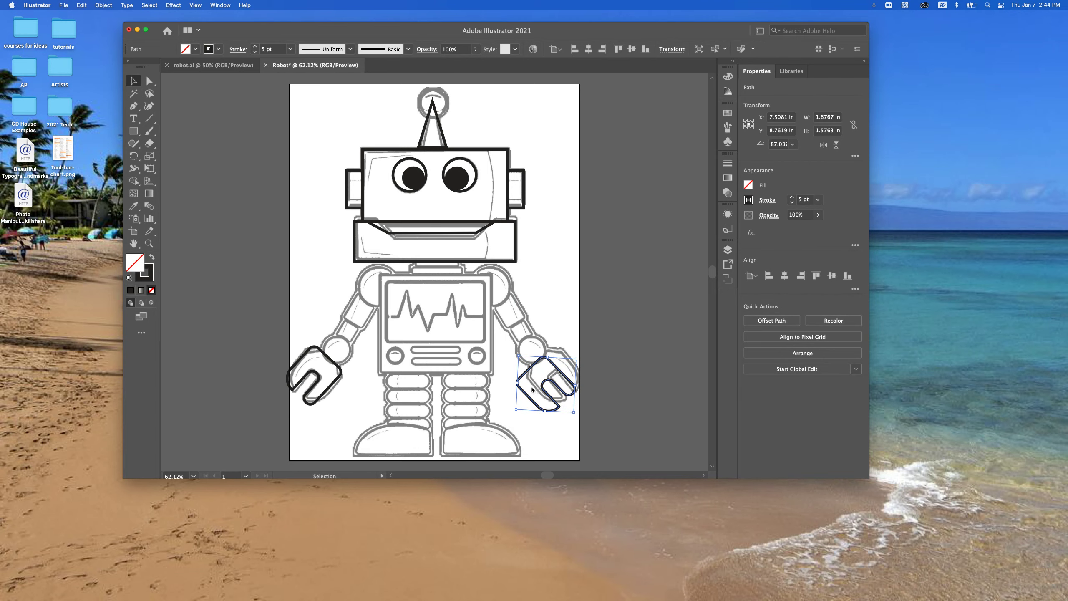
right_click(533, 390)
mouse_move(576, 543)
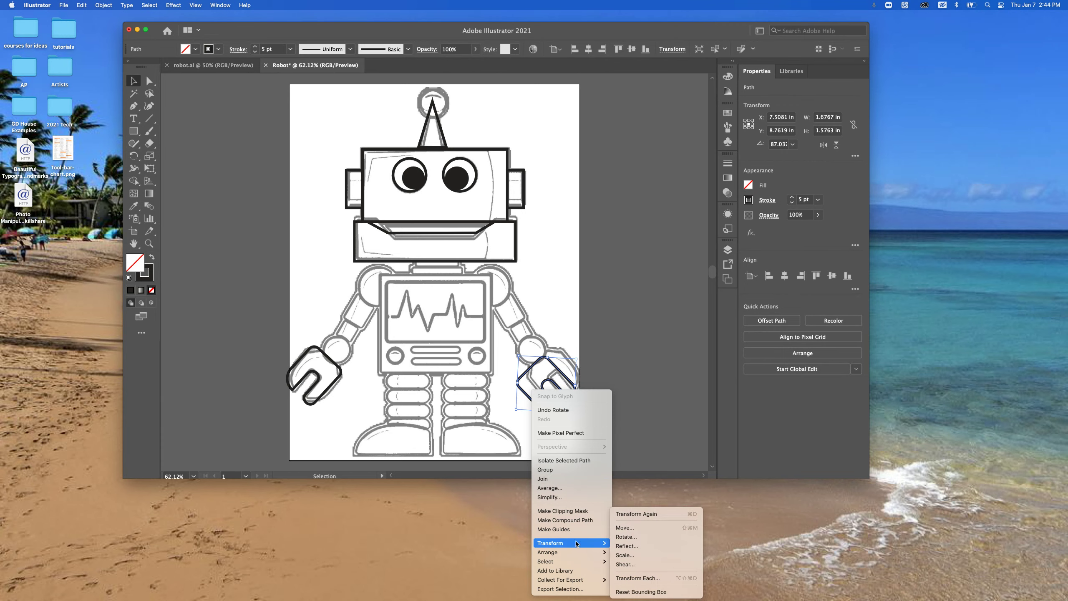
click(628, 547)
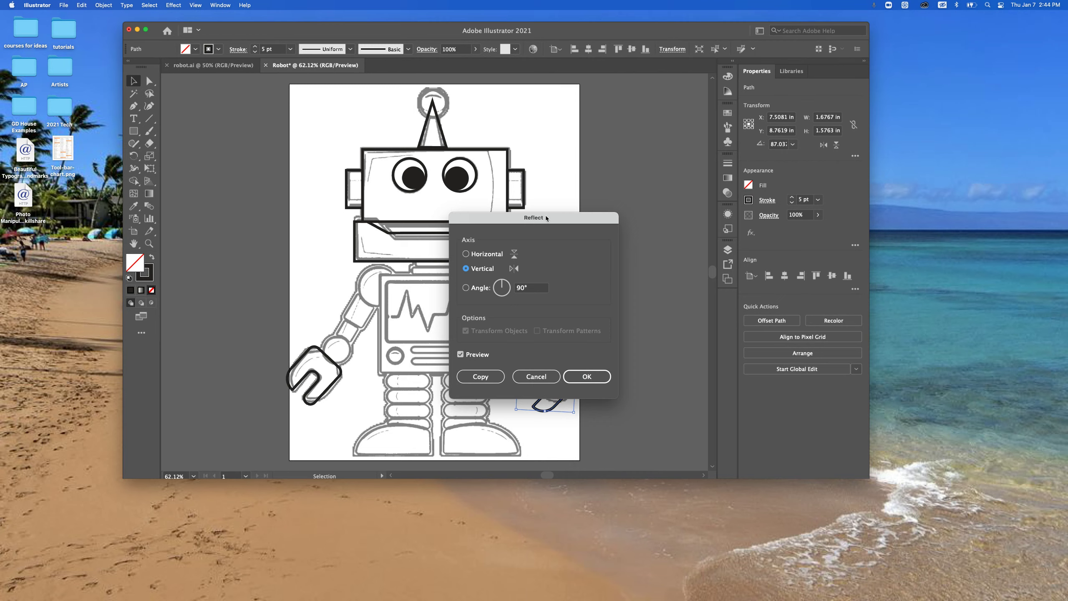
drag(547, 217, 696, 164)
click(741, 323)
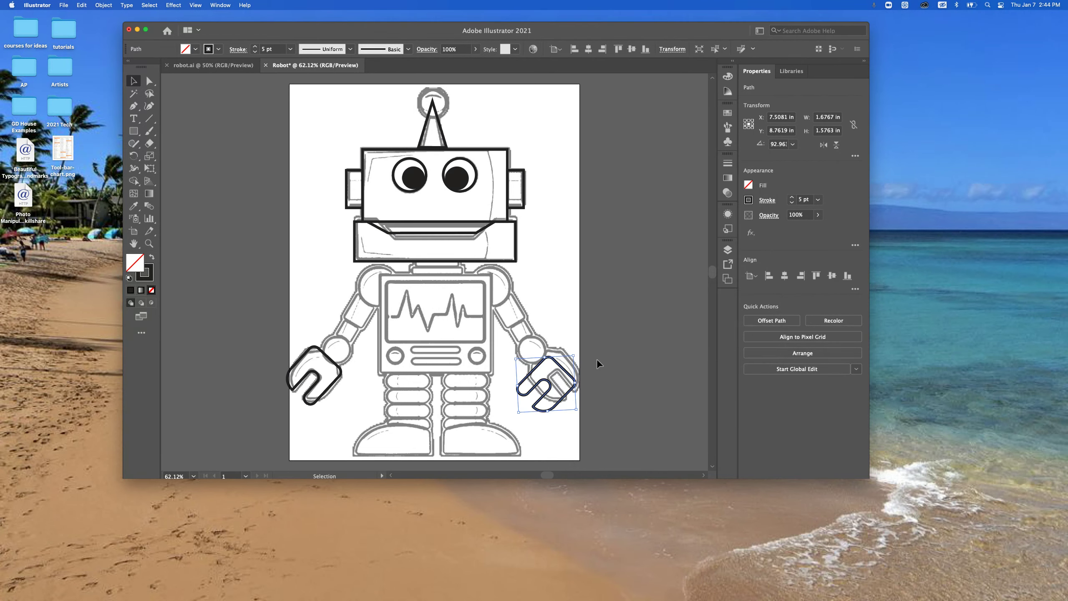
drag(510, 353, 536, 394)
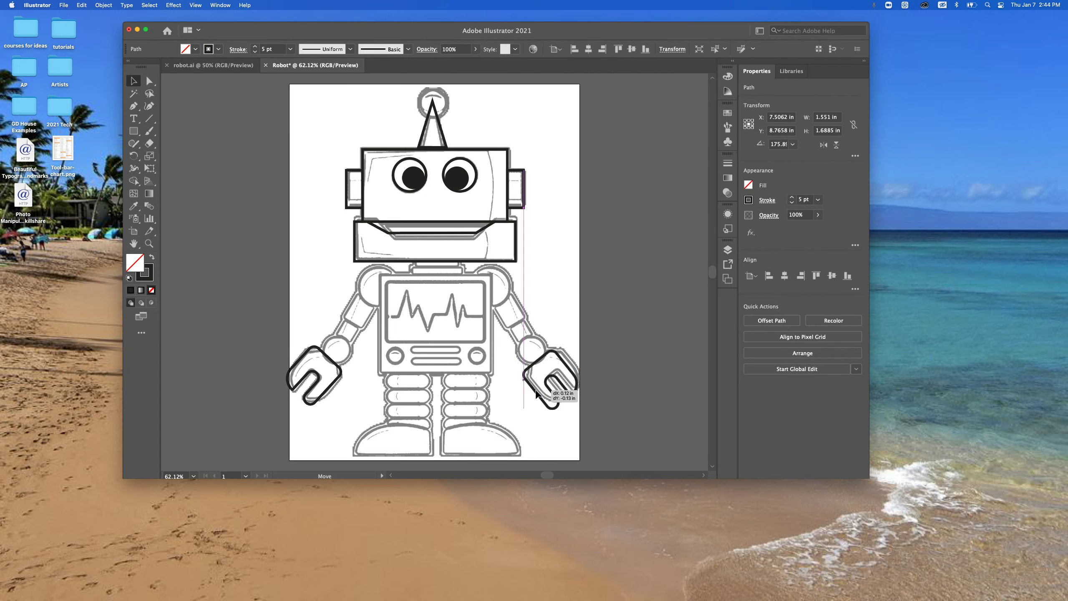
click(539, 423)
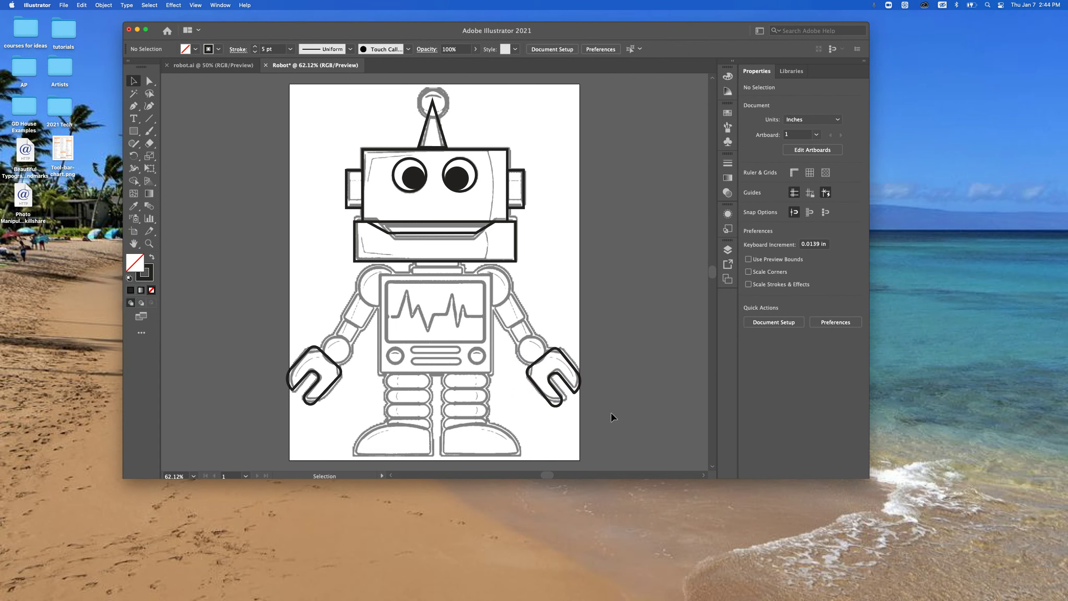